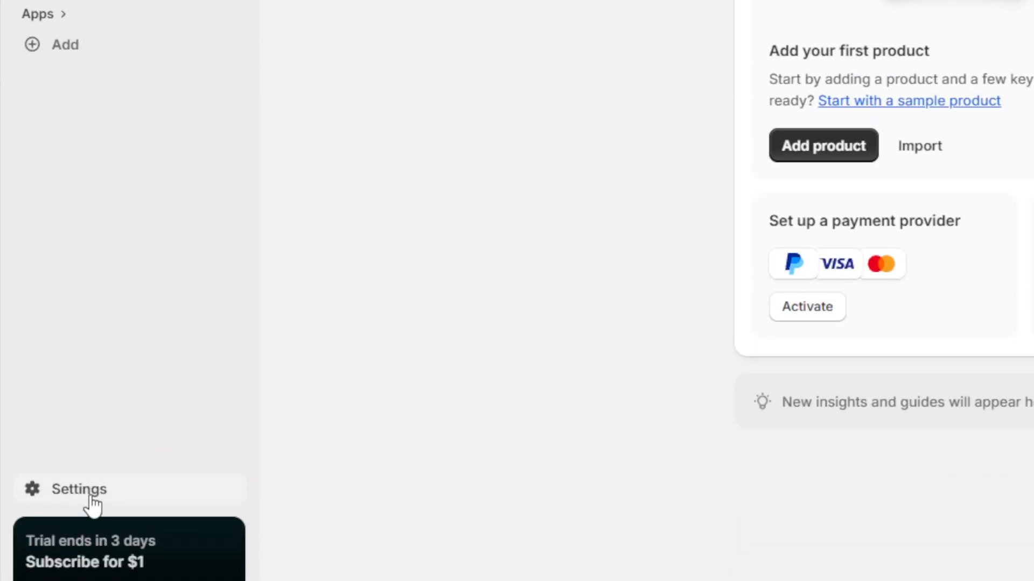
Step: Open the store's payment settings and look over the supported payment methods
{"action": "left_click", "coordinate": [91, 449]}
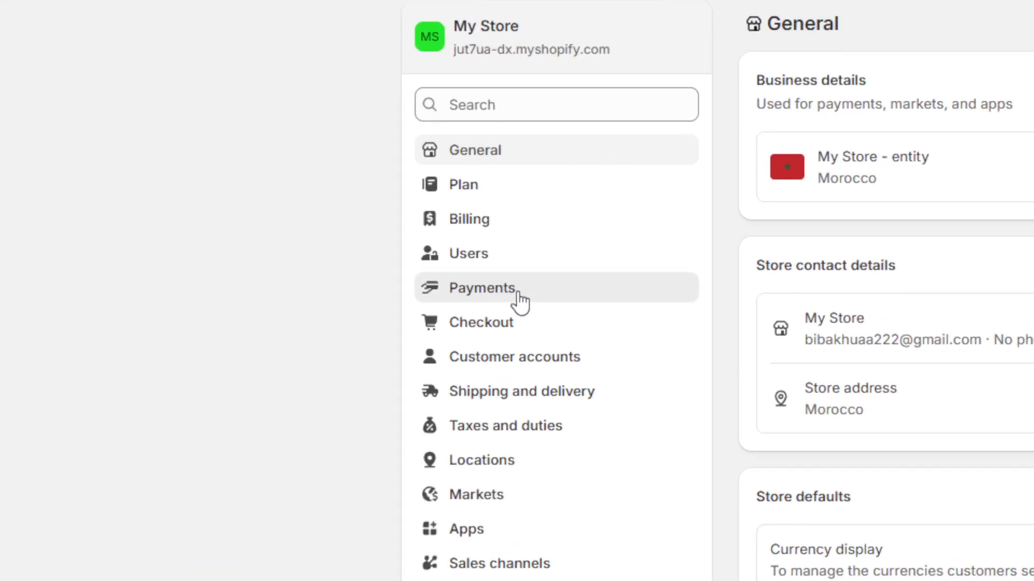
{"action": "left_click", "coordinate": [520, 302]}
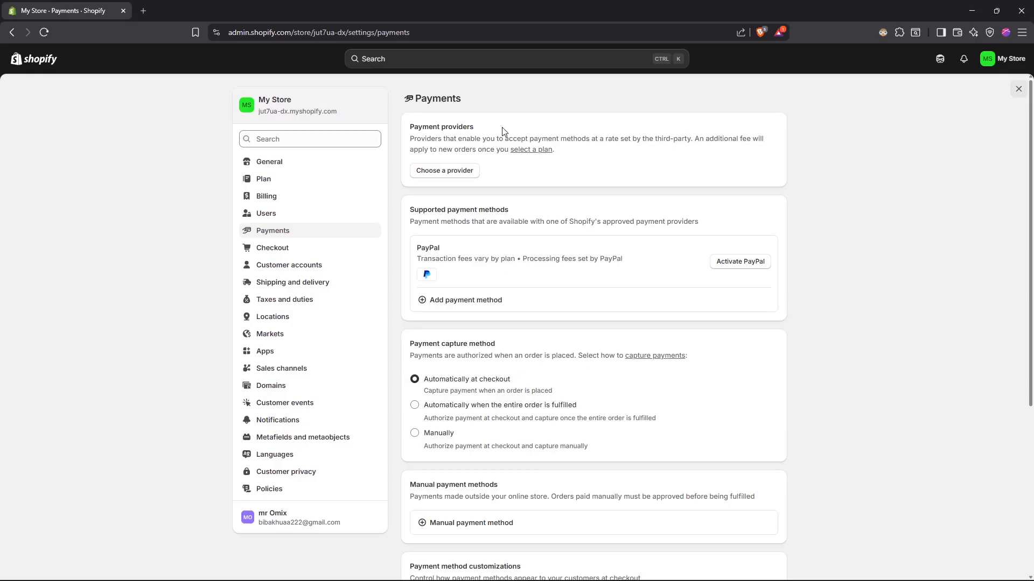
{"action": "left_click_drag", "start_coordinate": [518, 211], "coordinate": [412, 210]}
{"action": "left_click", "coordinate": [412, 210]}
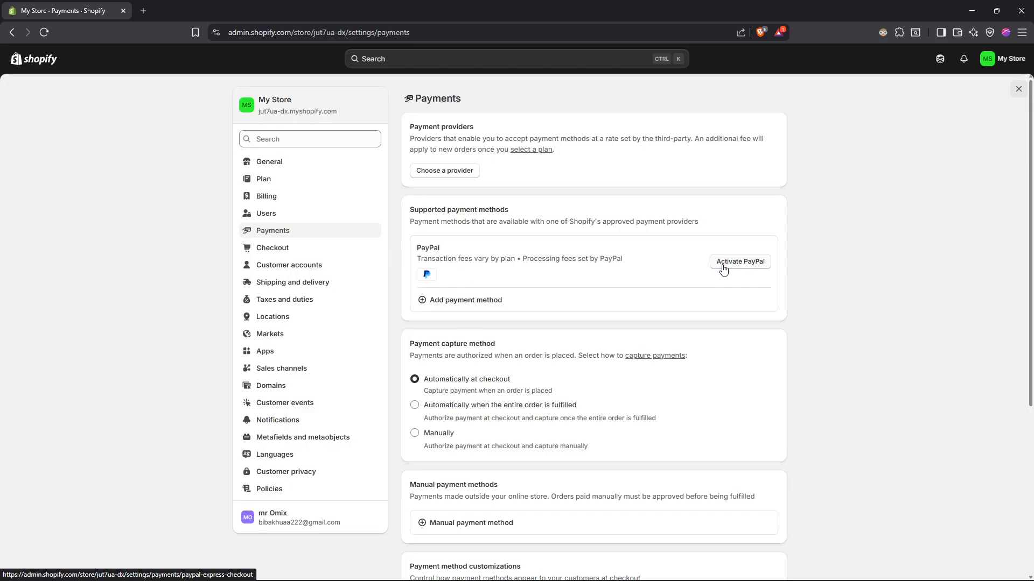
Step: Search the payment methods that can be added for "paypal" and return to the payment settings
{"action": "left_click", "coordinate": [472, 306]}
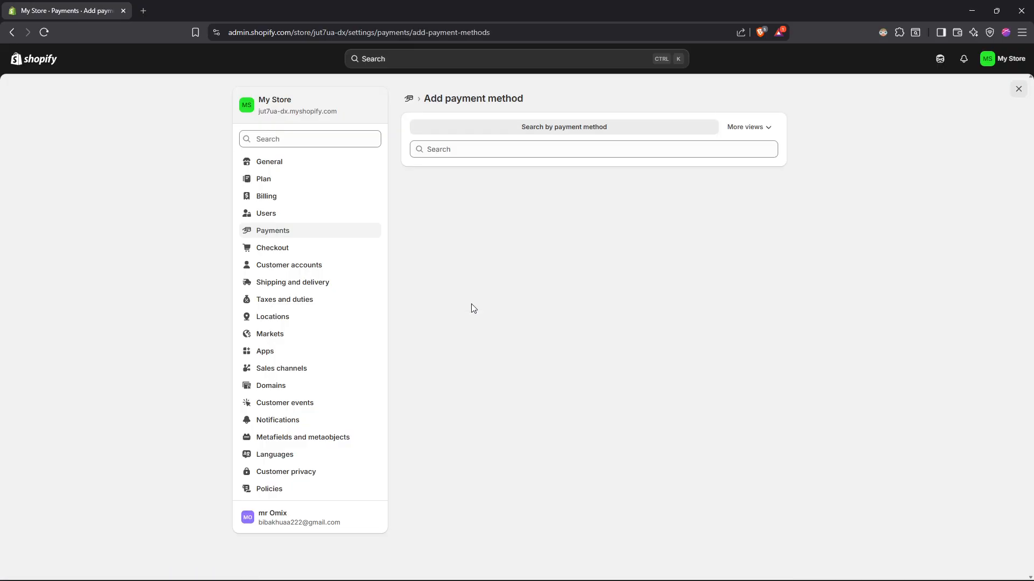
{"action": "left_click", "coordinate": [486, 153]}
{"action": "type", "text": "paypal"}
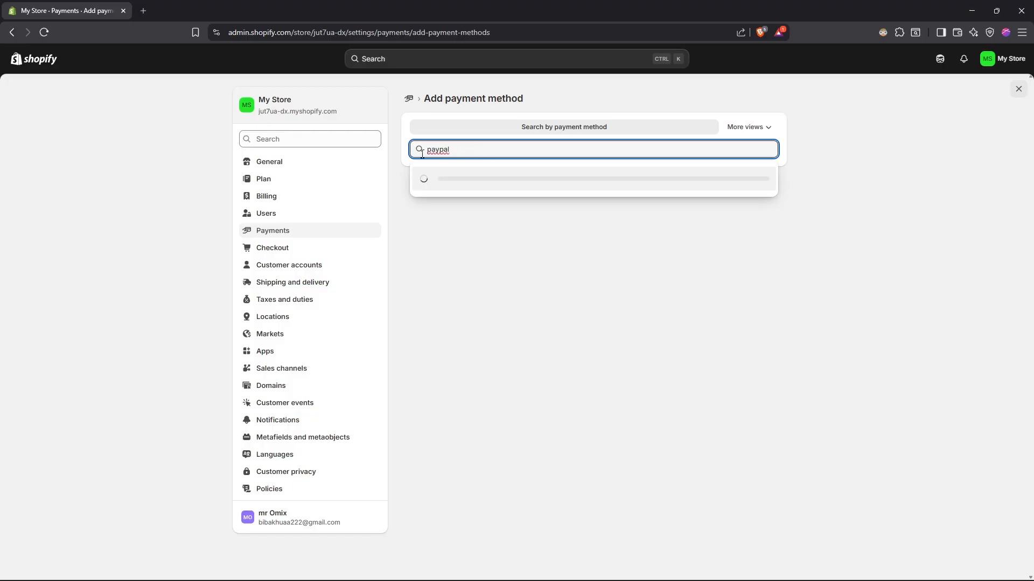
{"action": "left_click", "coordinate": [286, 232]}
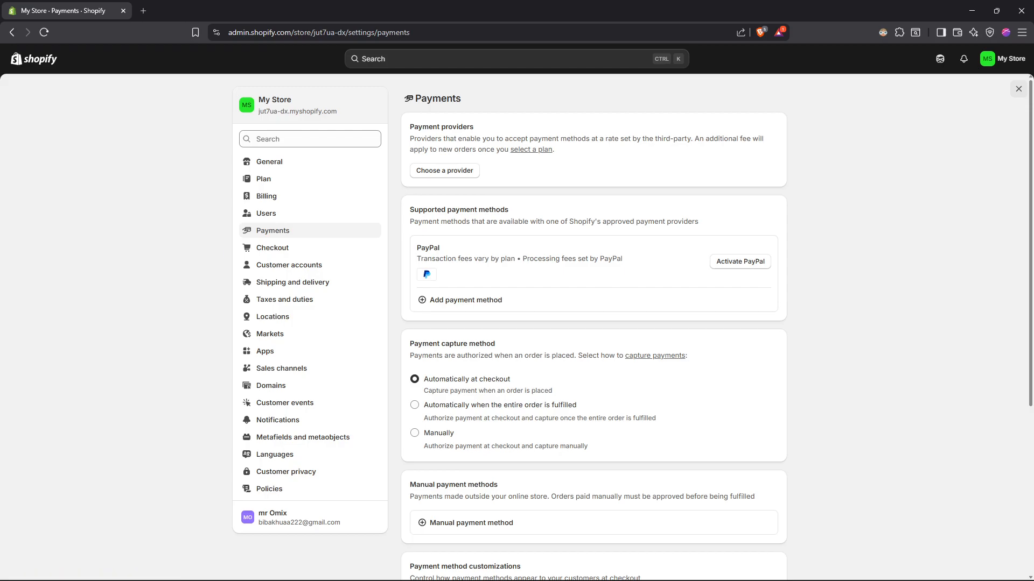
Step: Open the PayPal Express Checkout setup and start activating PayPal for the store
{"action": "left_click", "coordinate": [726, 264]}
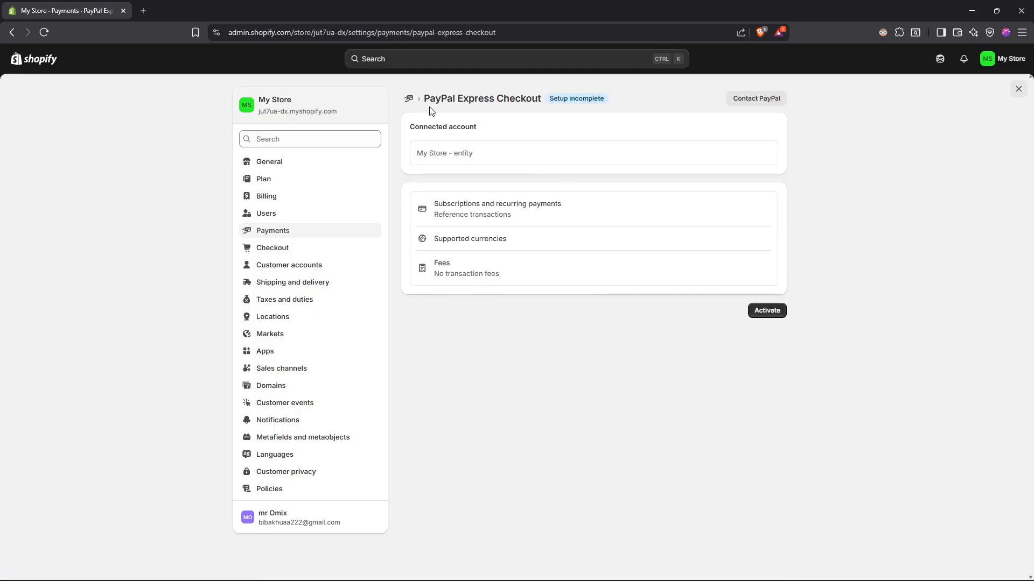
{"action": "left_click_drag", "start_coordinate": [425, 96], "coordinate": [537, 103]}
{"action": "left_click", "coordinate": [426, 143]}
{"action": "left_click", "coordinate": [768, 311]}
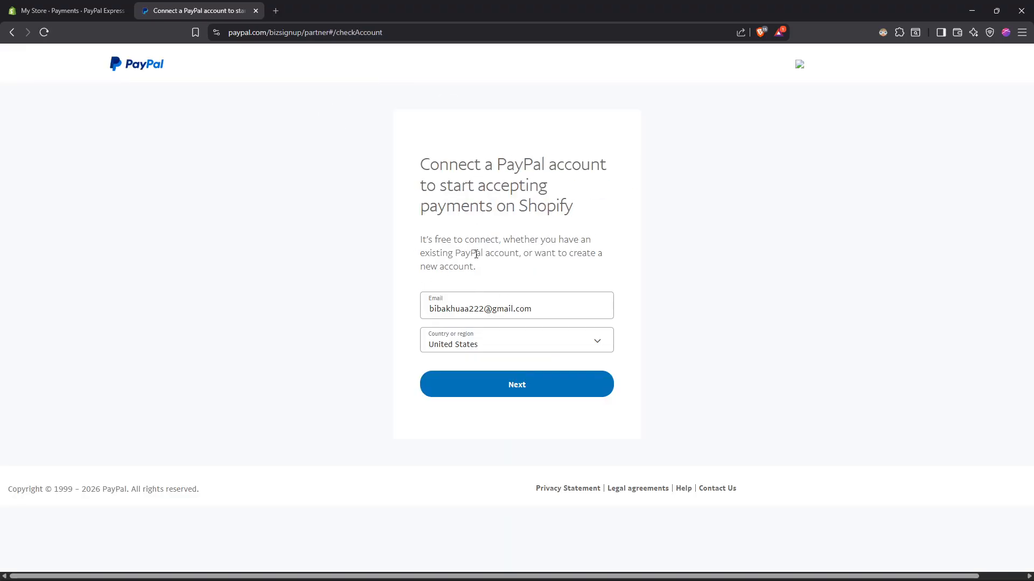
Step: Examine PayPal's account connection form, close it and return to the store's payment settings
{"action": "left_click_drag", "start_coordinate": [420, 163], "coordinate": [606, 204]}
{"action": "left_click", "coordinate": [584, 216]}
{"action": "left_click", "coordinate": [506, 385]}
{"action": "left_click", "coordinate": [256, 10]}
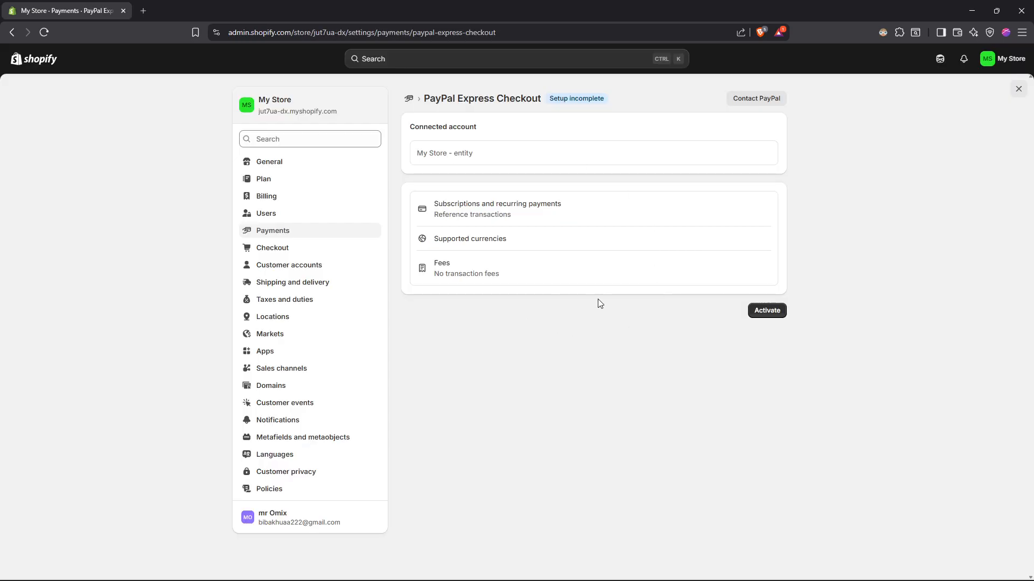
{"action": "left_click", "coordinate": [292, 233]}
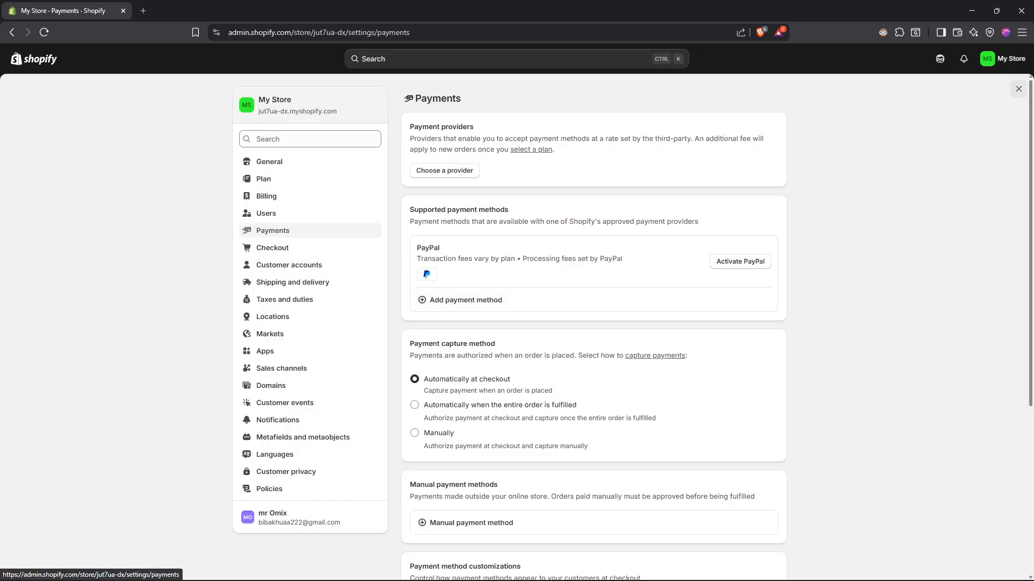
Step: Review the payment capture method and manual payment method sections of the payment settings
{"action": "key", "text": "alt+Tab"}
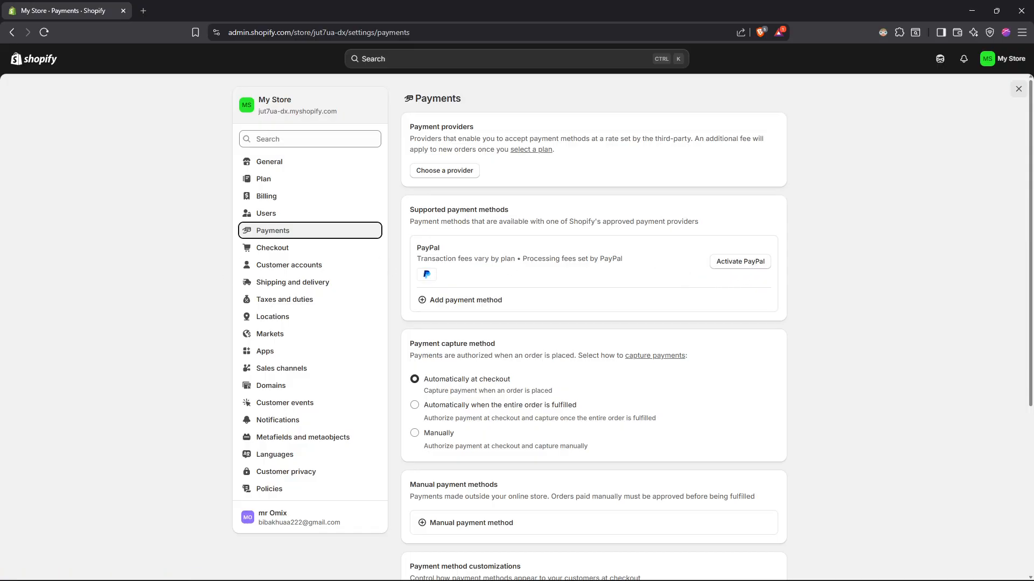
{"action": "left_click_drag", "start_coordinate": [496, 344], "coordinate": [414, 354]}
{"action": "left_click", "coordinate": [413, 349]}
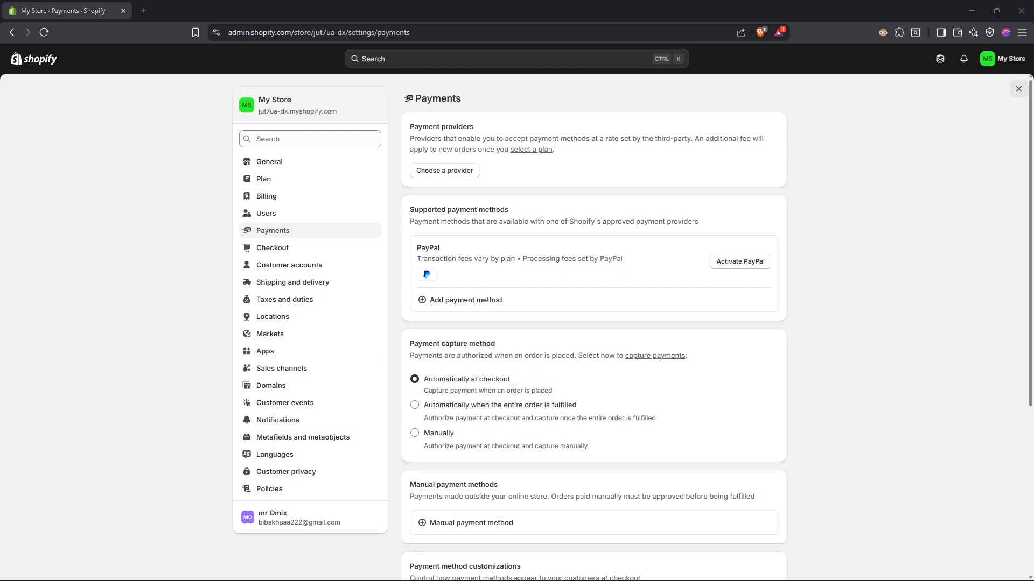
{"action": "scroll", "coordinate": [513, 390], "scroll_direction": "down", "scroll_amount": 1}
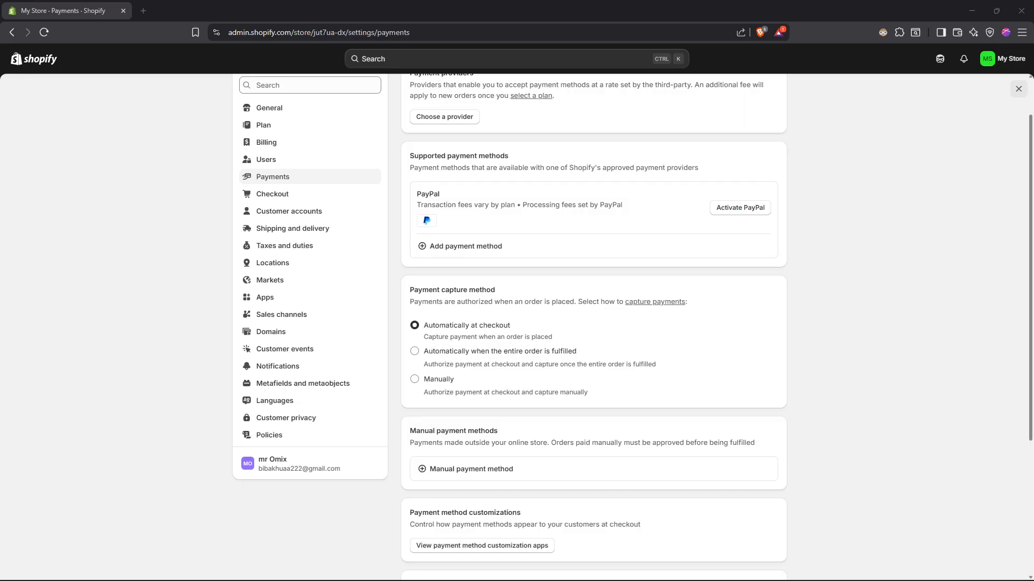
Step: Close the settings and look through the home page of the online storefront
{"action": "left_click", "coordinate": [1018, 89]}
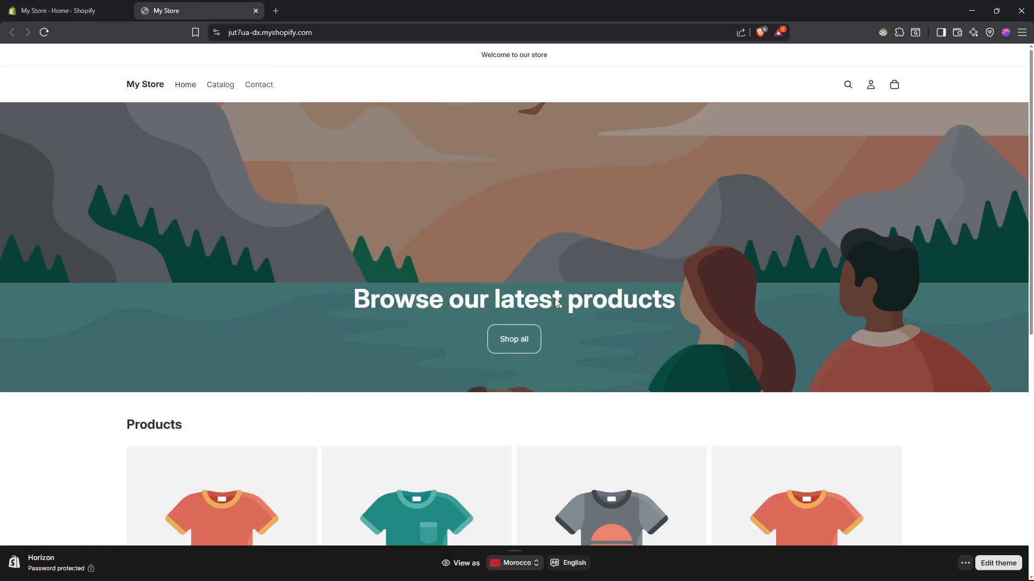
{"action": "scroll", "coordinate": [484, 289], "scroll_direction": "down", "scroll_amount": 7}
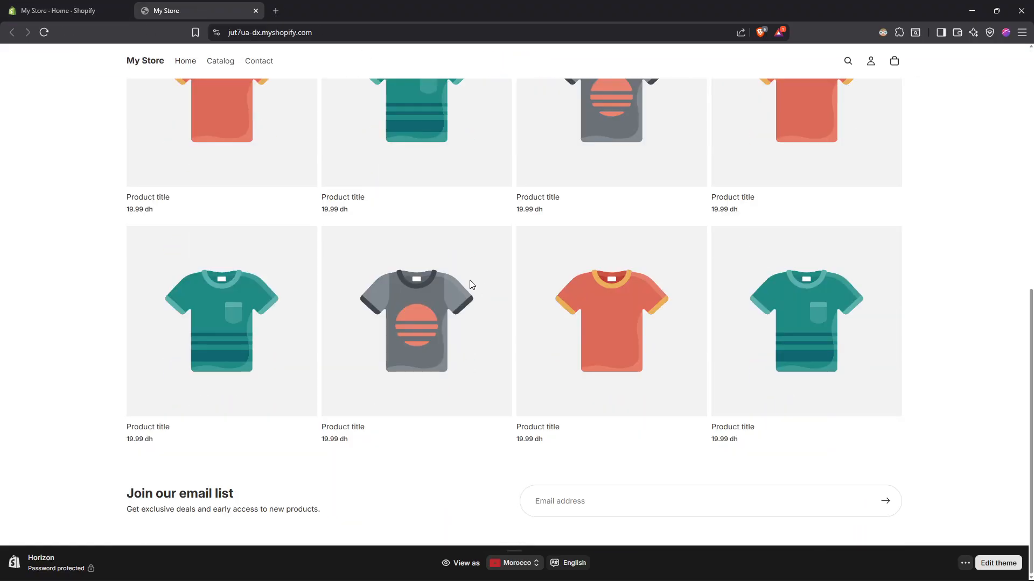
{"action": "scroll", "coordinate": [469, 285], "scroll_direction": "up", "scroll_amount": 5}
Step: Start a new product in the store admin with the title "test" and the description "as"
{"action": "left_click", "coordinate": [58, 11]}
{"action": "left_click", "coordinate": [50, 117]}
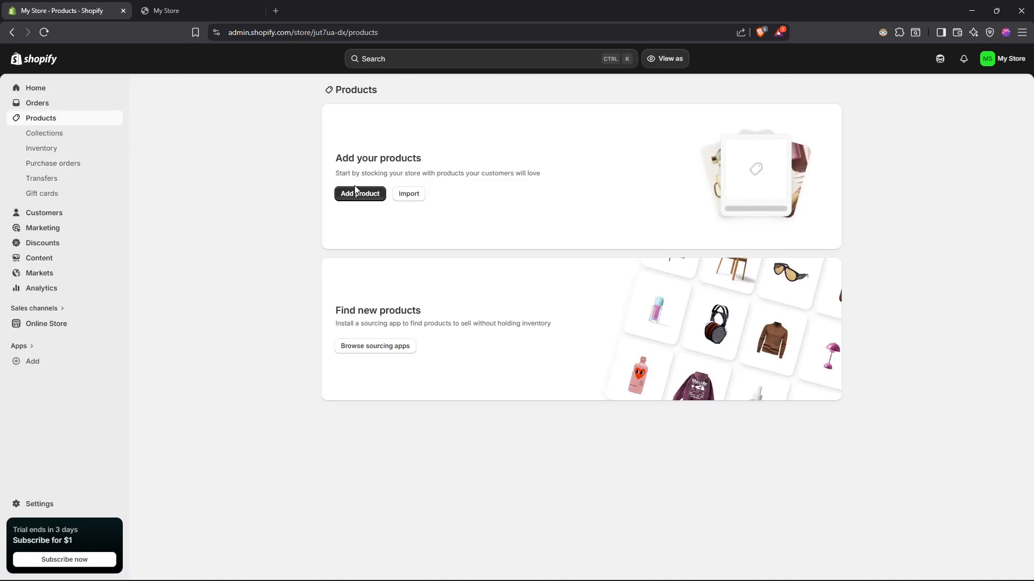
{"action": "left_click", "coordinate": [357, 194]}
{"action": "left_click", "coordinate": [382, 135]}
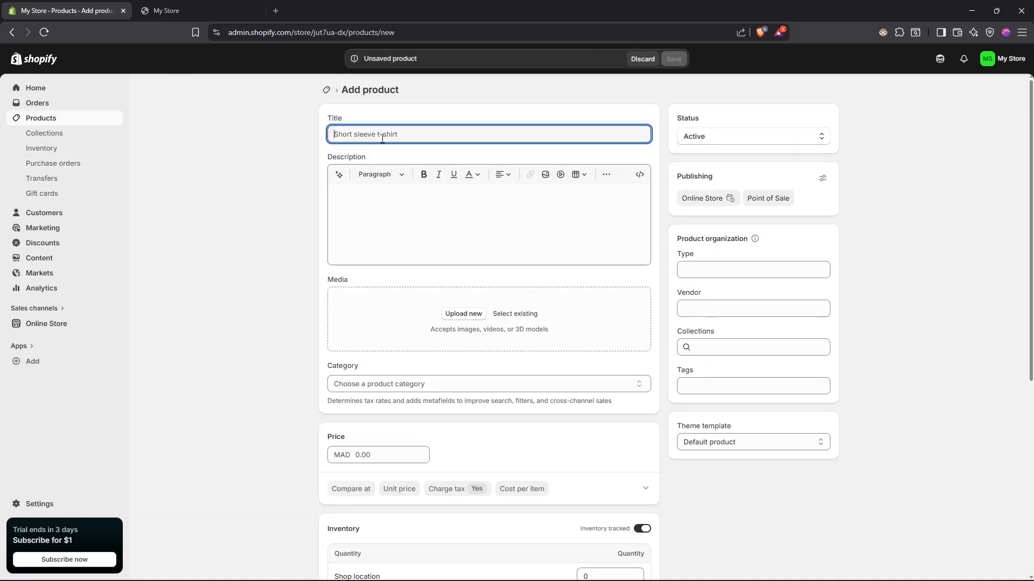
{"action": "type", "text": "test"}
{"action": "left_click", "coordinate": [436, 226]}
{"action": "type", "text": "as"}
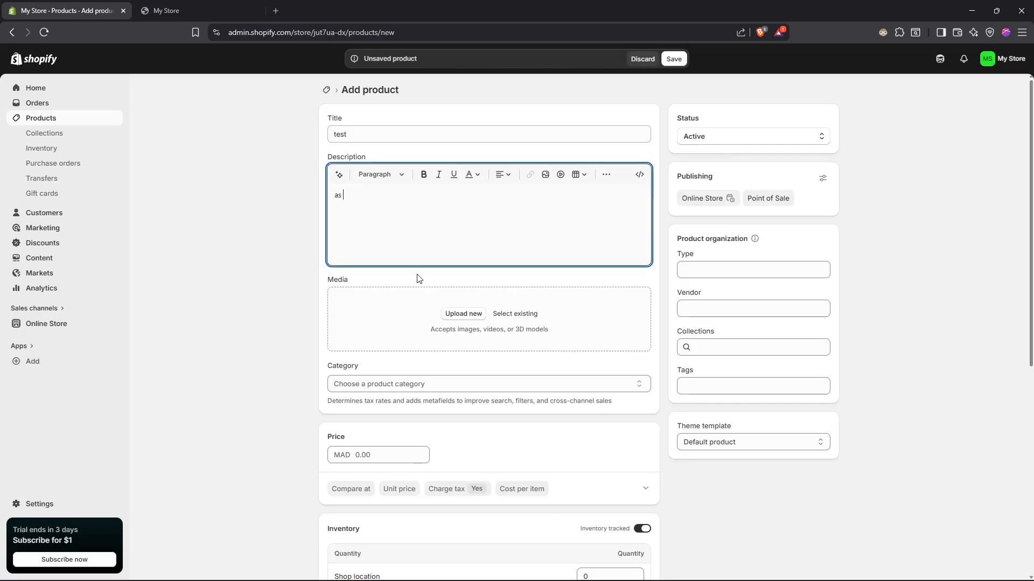
Step: Upload the OMIX logo image as the product's media and set its price to MAD 20
{"action": "scroll", "coordinate": [432, 320], "scroll_direction": "down", "scroll_amount": 1}
{"action": "left_click", "coordinate": [446, 261]}
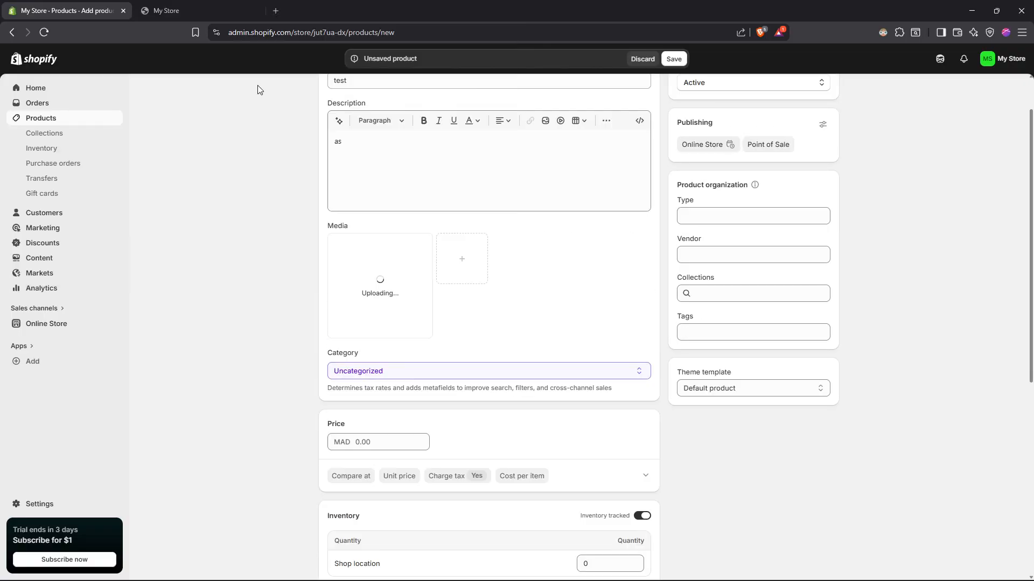
{"action": "scroll", "coordinate": [388, 192], "scroll_direction": "down", "scroll_amount": 3}
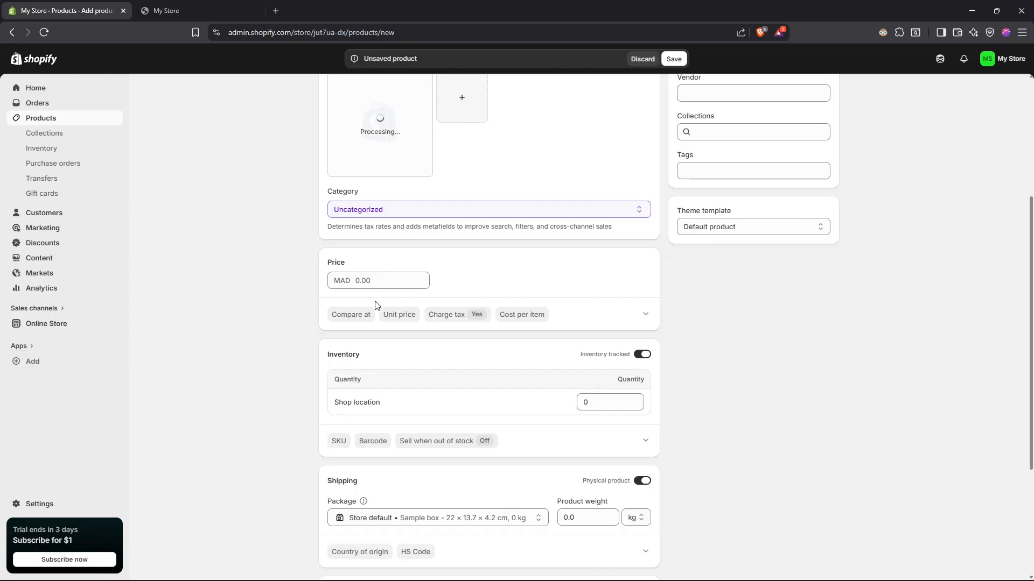
{"action": "left_click", "coordinate": [397, 280]}
{"action": "type", "text": "20"}
{"action": "scroll", "coordinate": [413, 300], "scroll_direction": "down", "scroll_amount": 4}
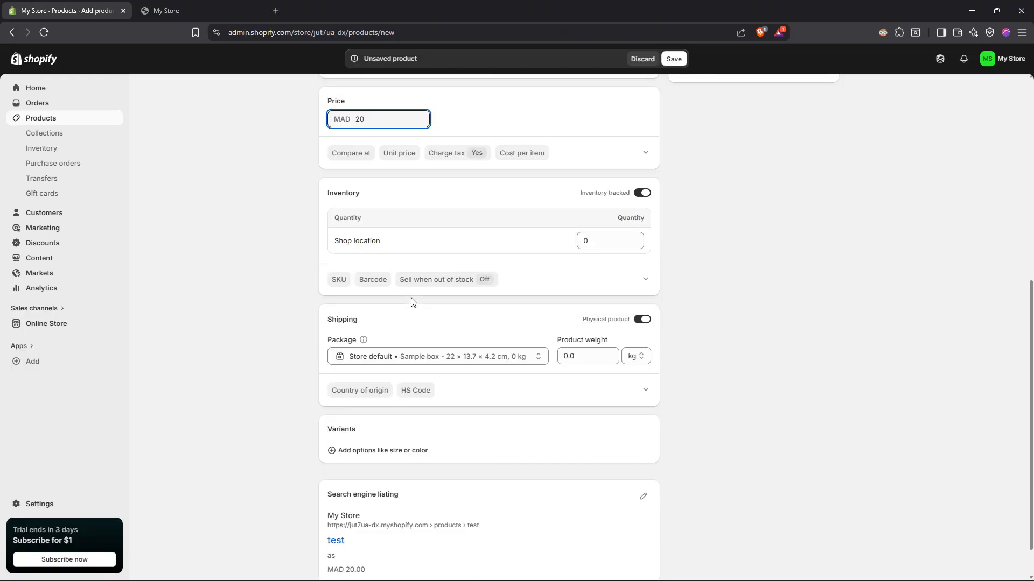
Step: Mark the product as not a physical product and save it
{"action": "scroll", "coordinate": [429, 315], "scroll_direction": "up", "scroll_amount": 2}
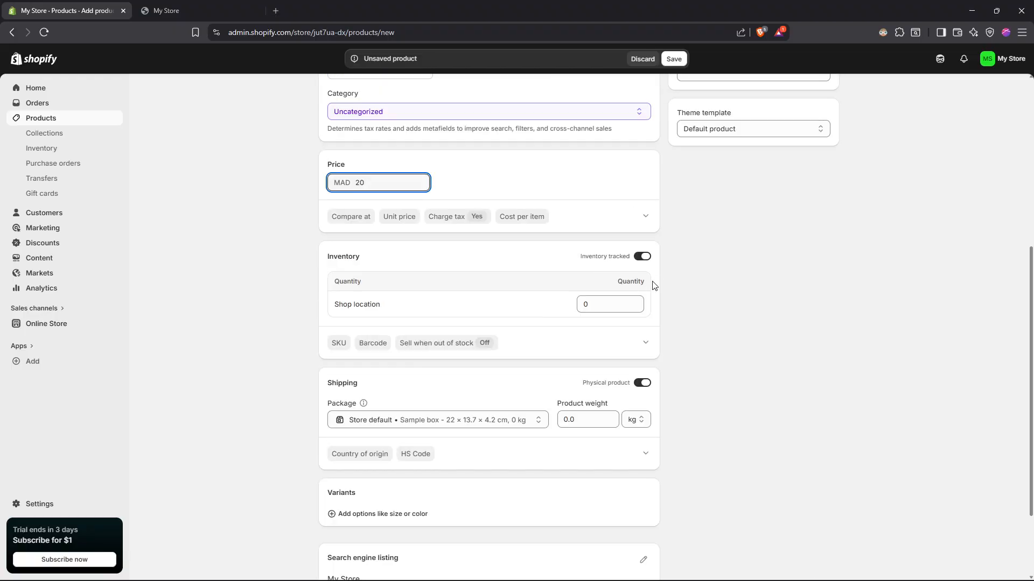
{"action": "scroll", "coordinate": [535, 342], "scroll_direction": "up", "scroll_amount": 4}
{"action": "scroll", "coordinate": [535, 341], "scroll_direction": "down", "scroll_amount": 6}
{"action": "left_click", "coordinate": [649, 278]}
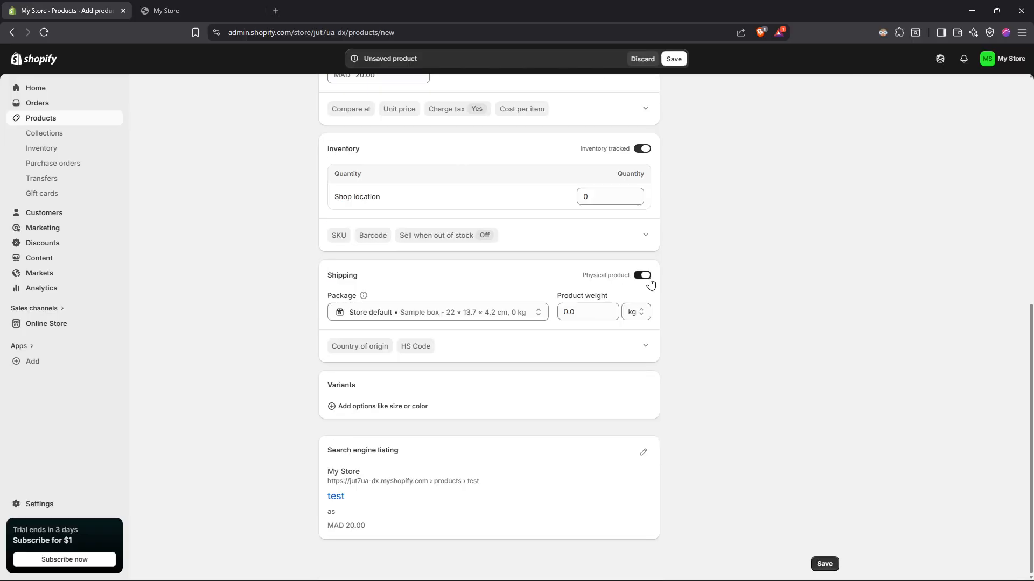
{"action": "scroll", "coordinate": [560, 347], "scroll_direction": "up", "scroll_amount": 8}
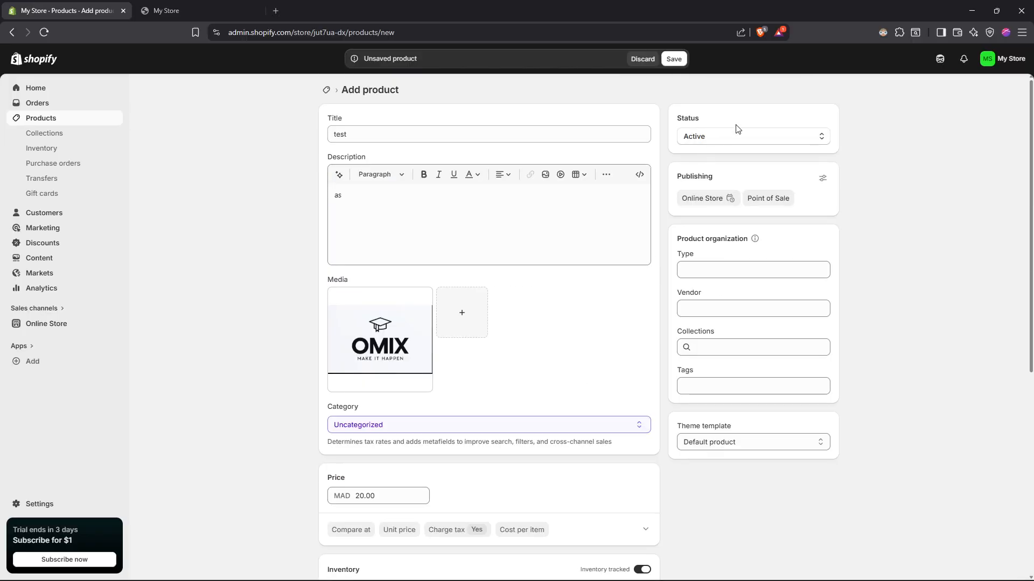
{"action": "scroll", "coordinate": [710, 199], "scroll_direction": "down", "scroll_amount": 6}
{"action": "left_click", "coordinate": [824, 563]}
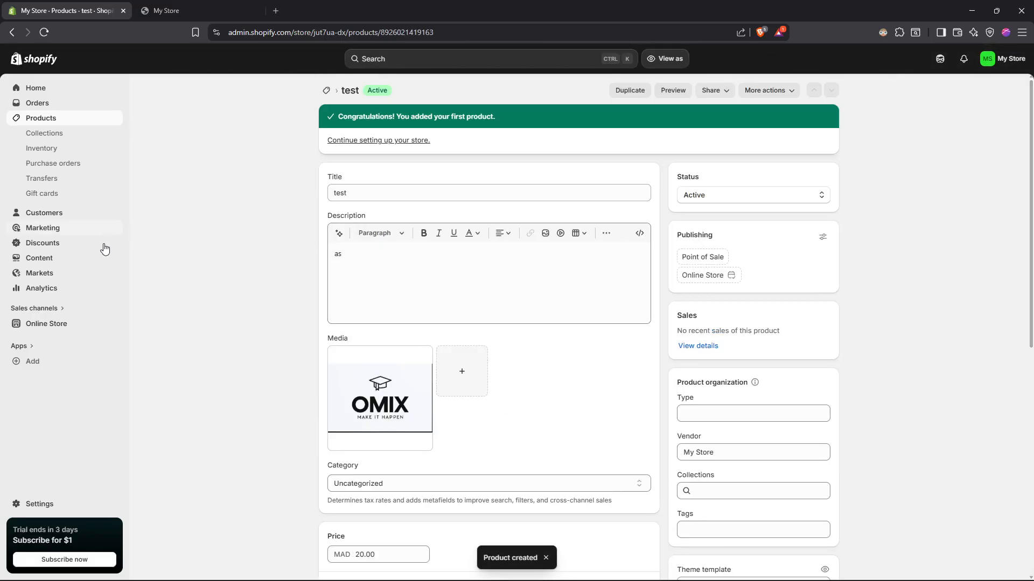
Step: Check the test product on the online storefront and return to its admin page
{"action": "left_click", "coordinate": [114, 324]}
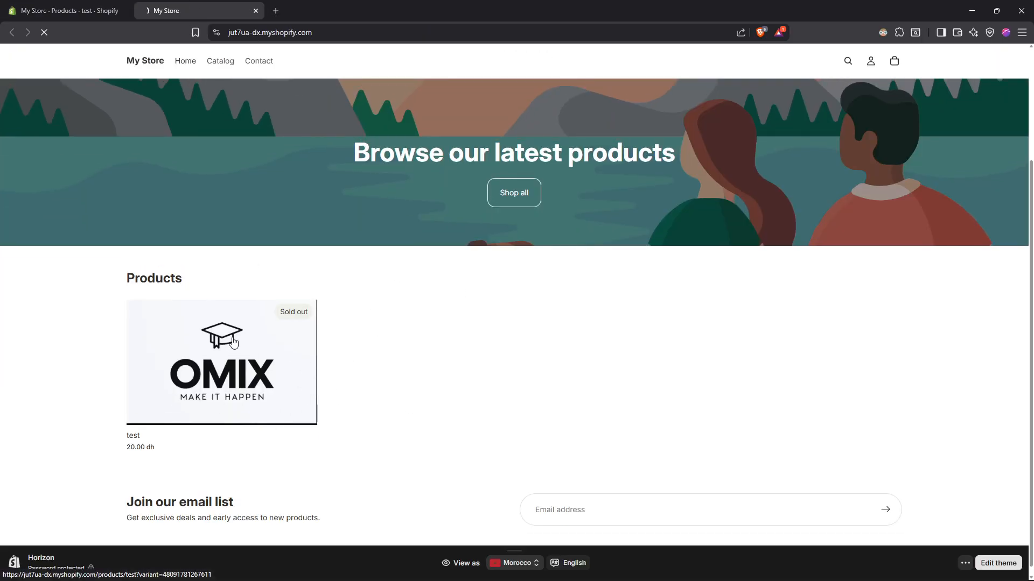
{"action": "left_click", "coordinate": [215, 371]}
{"action": "left_click", "coordinate": [89, 5]}
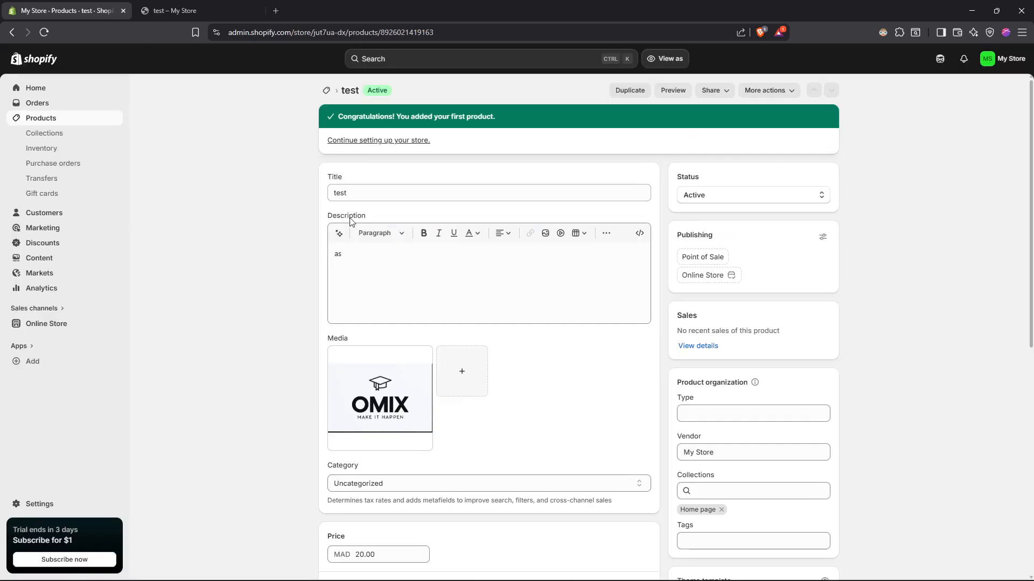
Step: Allow the test product to continue selling when out of stock and save the change
{"action": "scroll", "coordinate": [429, 292], "scroll_direction": "down", "scroll_amount": 5}
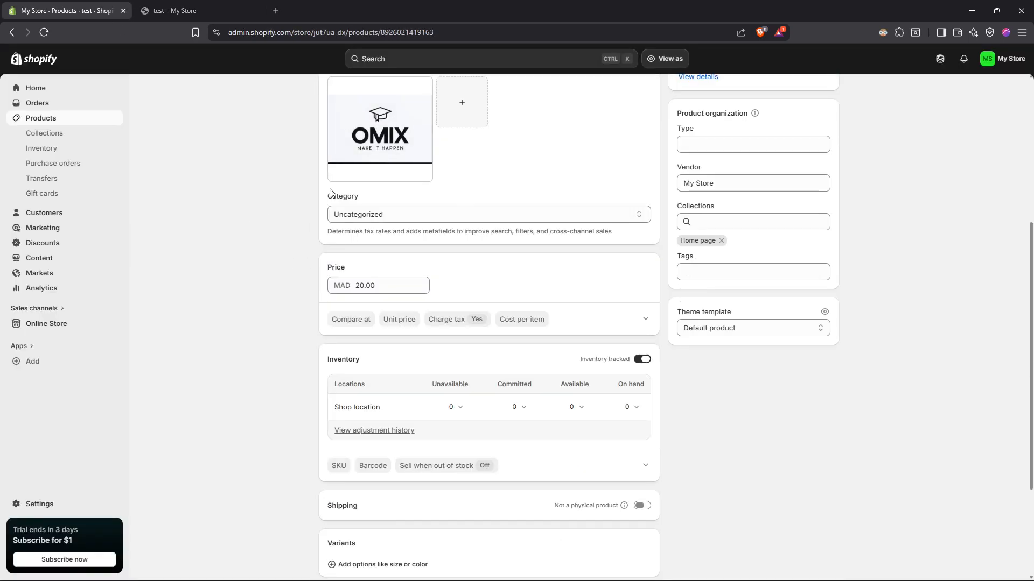
{"action": "scroll", "coordinate": [452, 293], "scroll_direction": "down", "scroll_amount": 3}
{"action": "scroll", "coordinate": [494, 330], "scroll_direction": "up", "scroll_amount": 3}
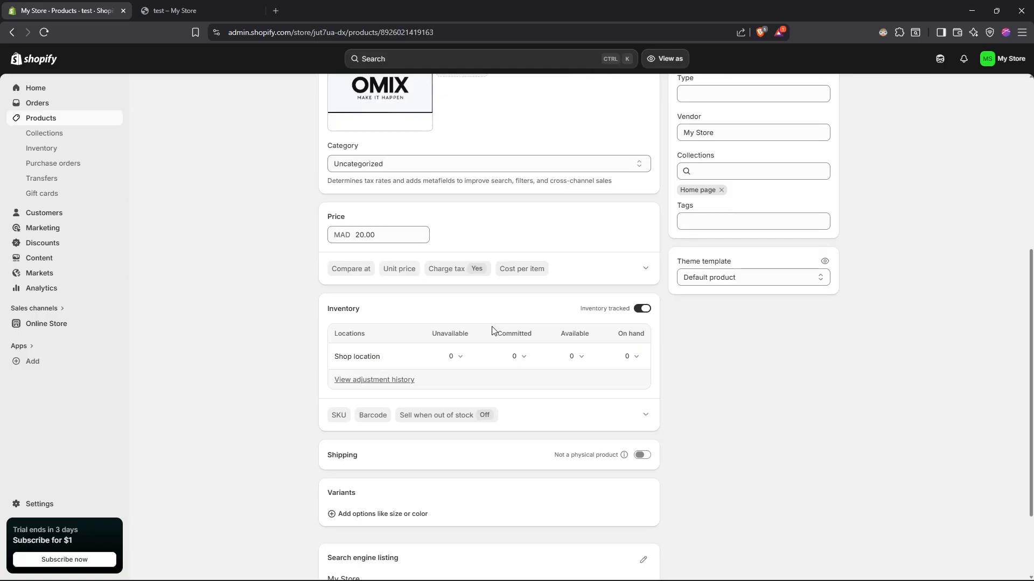
{"action": "scroll", "coordinate": [492, 268], "scroll_direction": "down", "scroll_amount": 1}
{"action": "left_click", "coordinate": [442, 387]}
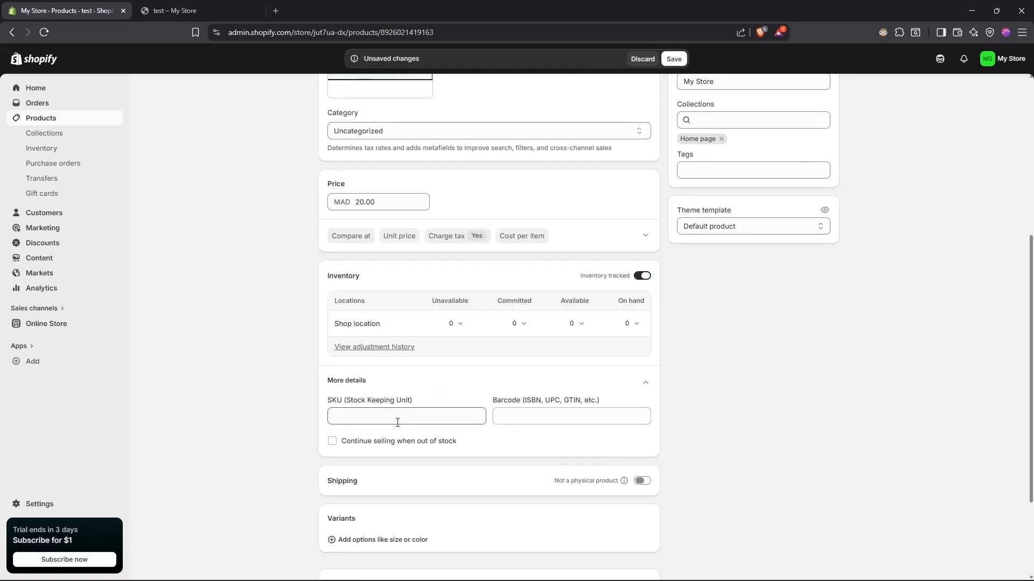
{"action": "left_click", "coordinate": [360, 447]}
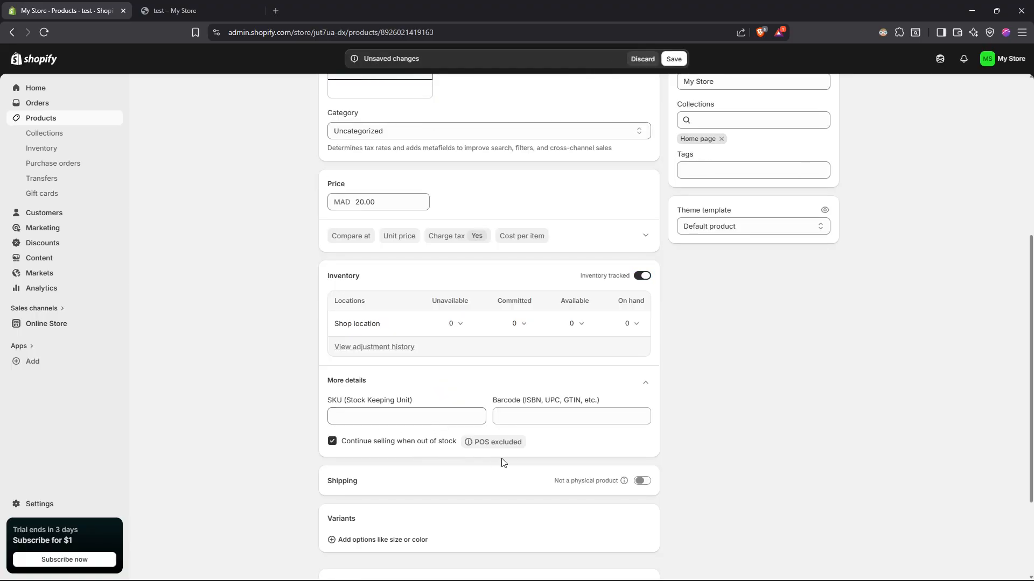
{"action": "scroll", "coordinate": [493, 458], "scroll_direction": "down", "scroll_amount": 3}
{"action": "left_click", "coordinate": [824, 564]}
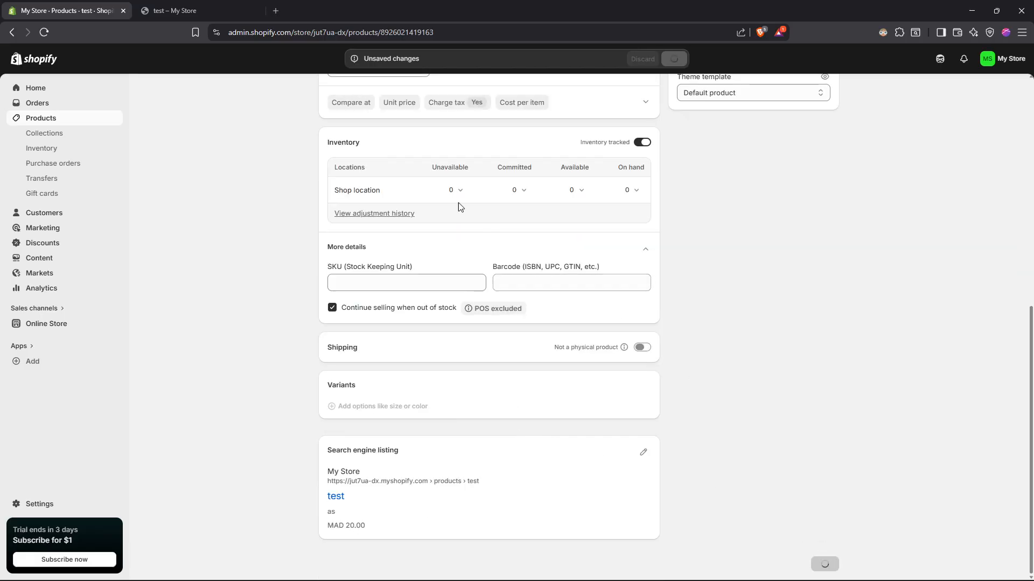
Step: Refresh the product's storefront page, try to check out with the product, and close the storefront
{"action": "left_click", "coordinate": [215, 10]}
{"action": "key", "text": "F5"}
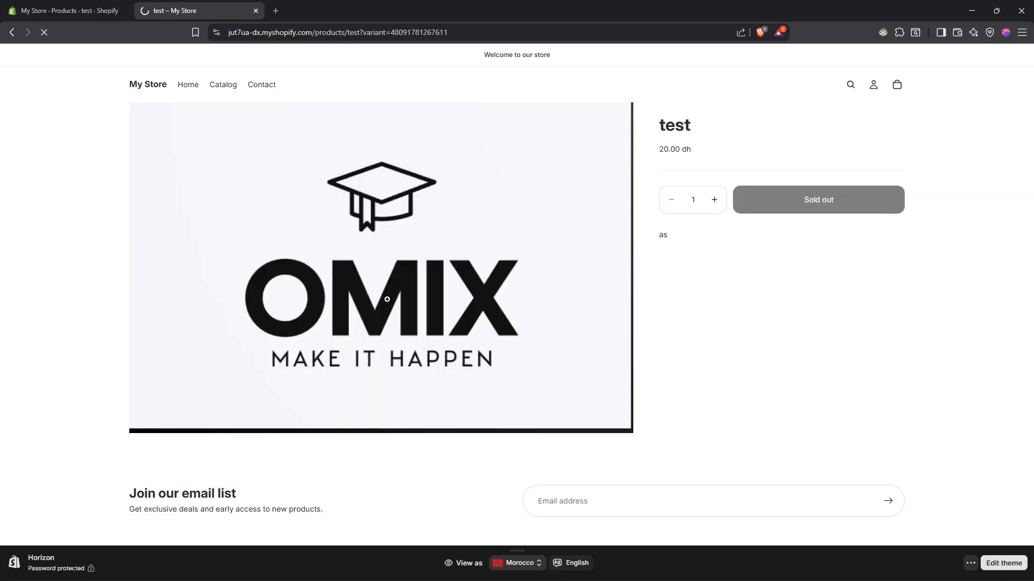
{"action": "left_click", "coordinate": [797, 237]}
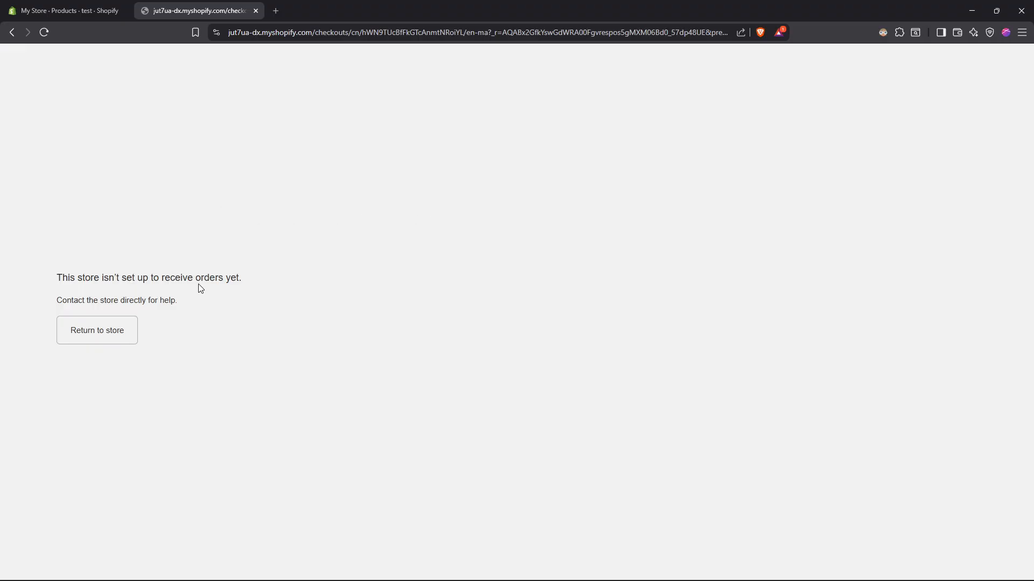
{"action": "key", "text": "ctrl+w"}
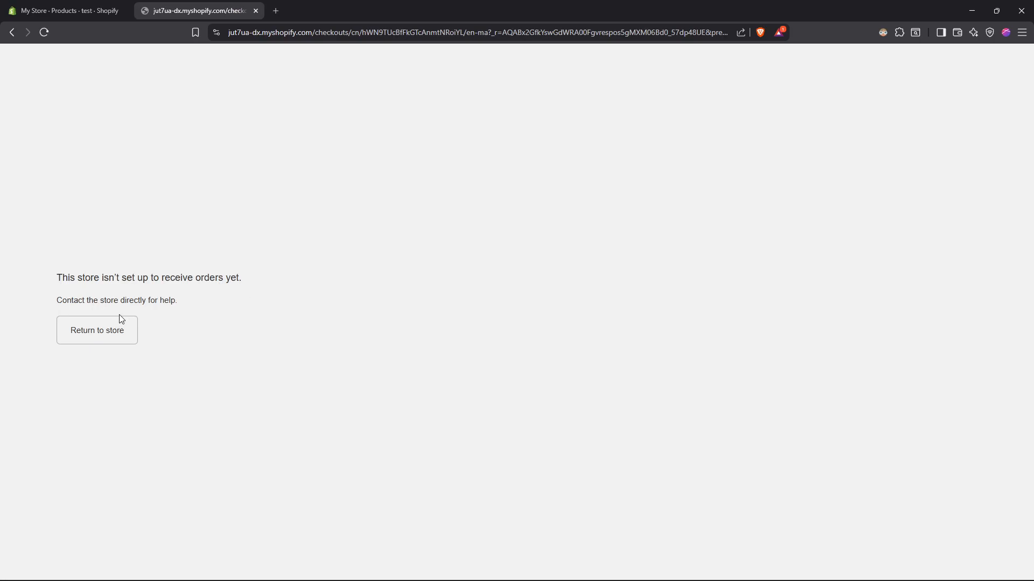
Step: Reopen the store's checkout page and return from it to the test product's storefront page
{"action": "left_click", "coordinate": [122, 320]}
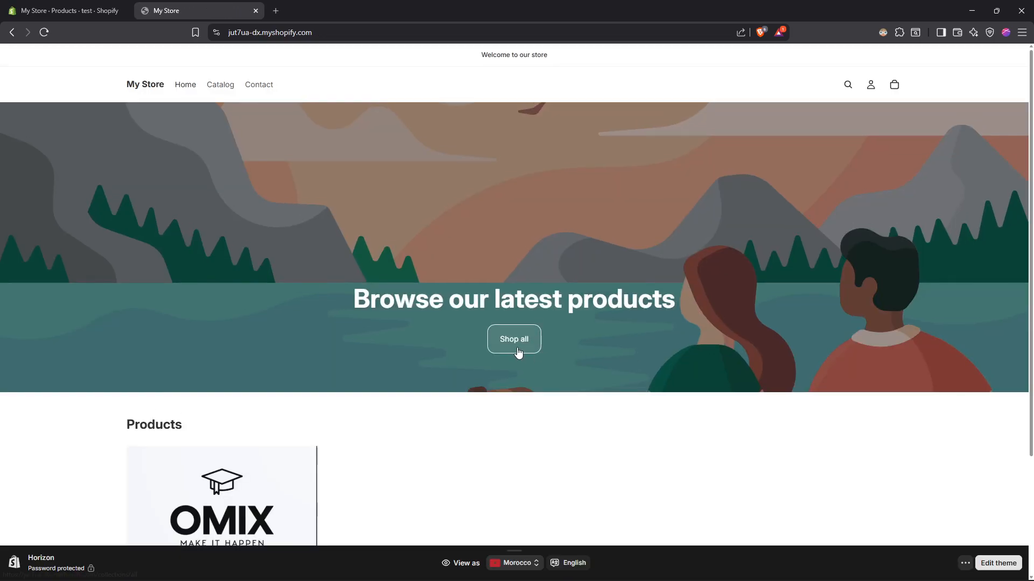
{"action": "scroll", "coordinate": [518, 353], "scroll_direction": "down", "scroll_amount": 3}
{"action": "left_click", "coordinate": [289, 360]}
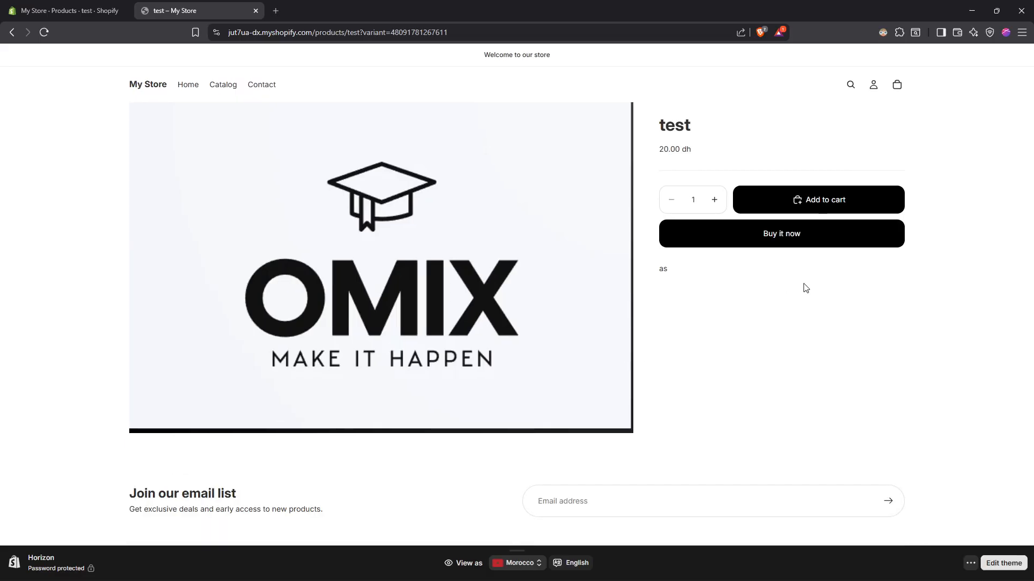
Step: Check the options for adding a payment method in the store's payment settings, and close the settings
{"action": "left_click", "coordinate": [71, 7]}
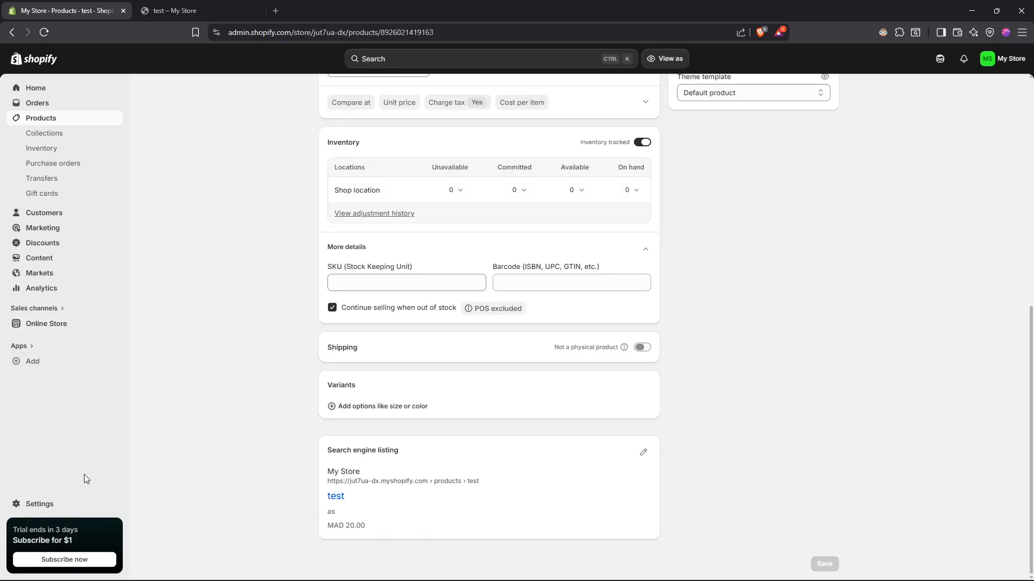
{"action": "left_click", "coordinate": [54, 507]}
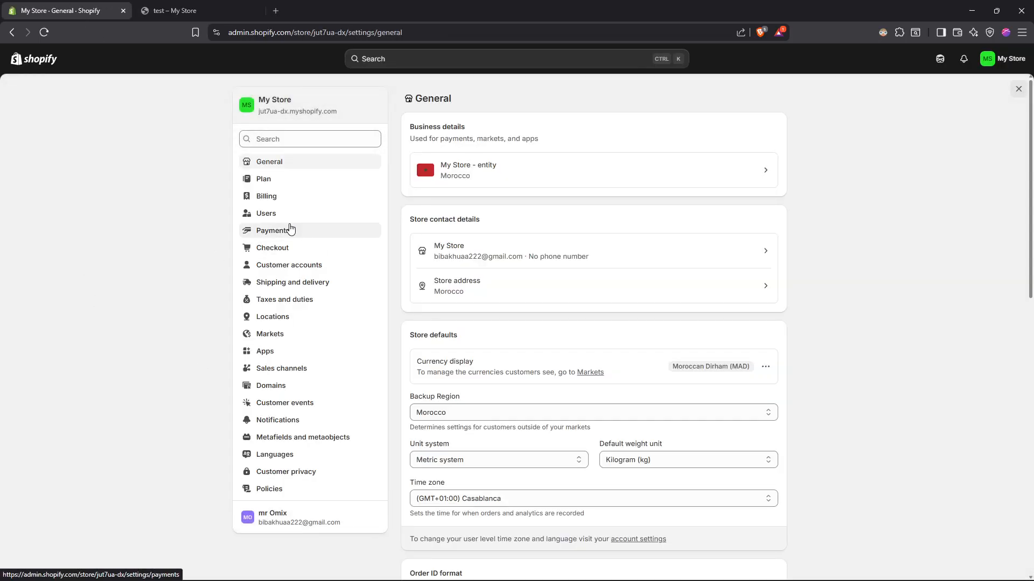
{"action": "left_click", "coordinate": [286, 230]}
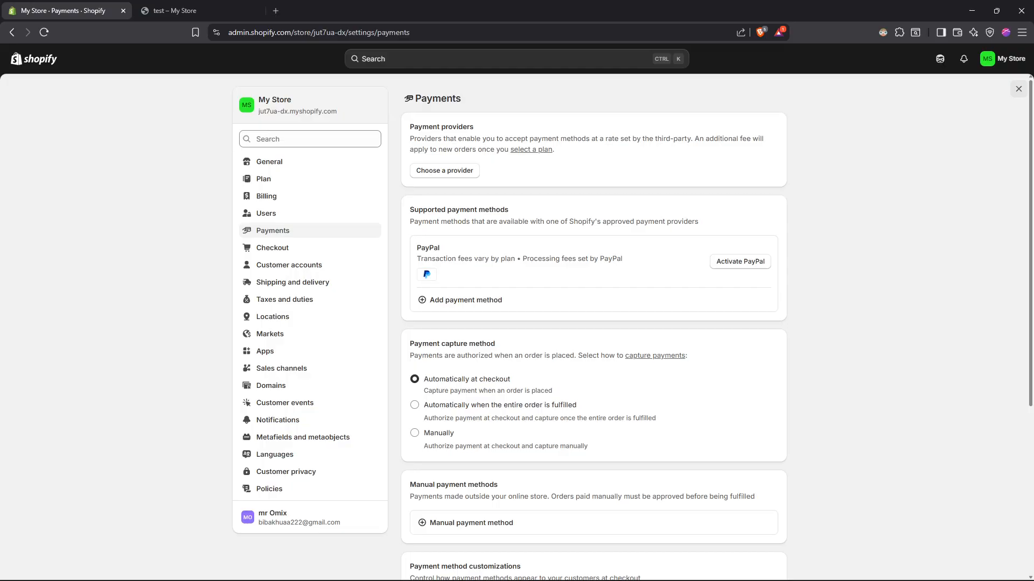
{"action": "left_click", "coordinate": [484, 300]}
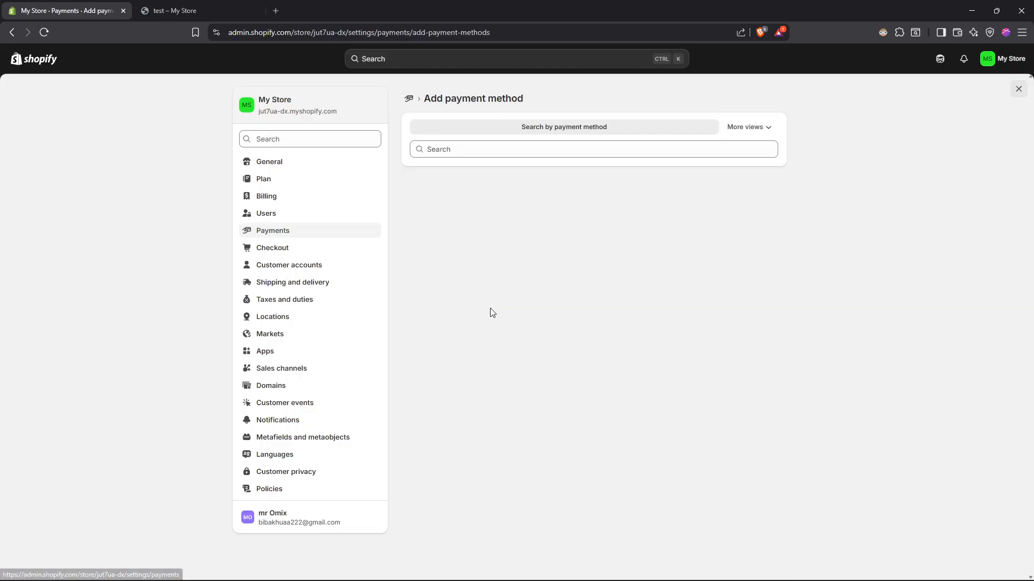
{"action": "left_click", "coordinate": [632, 153]}
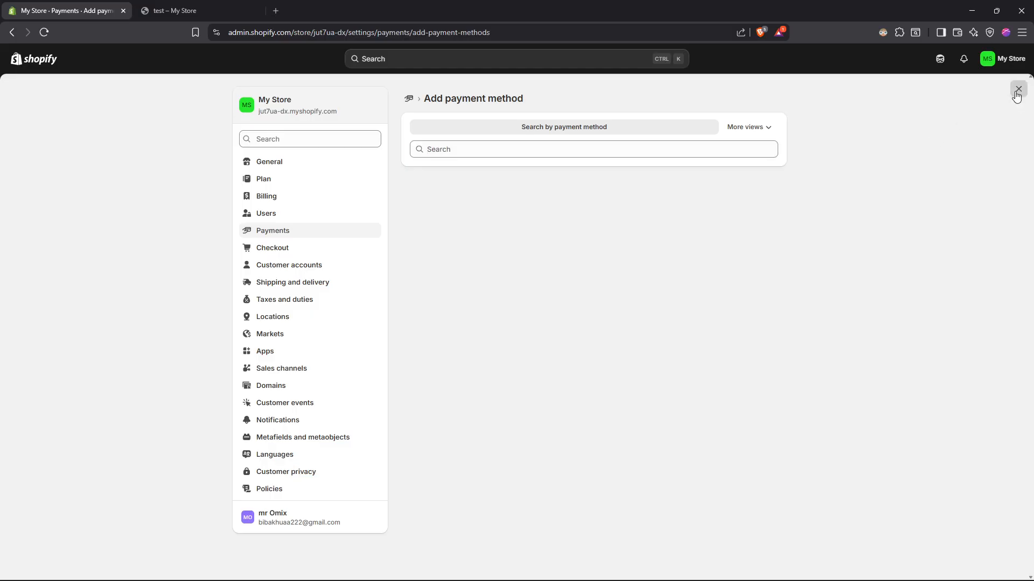
{"action": "left_click", "coordinate": [1017, 95]}
Step: View the store's Orders page in the admin alongside the test product's storefront page
{"action": "left_click", "coordinate": [32, 88]}
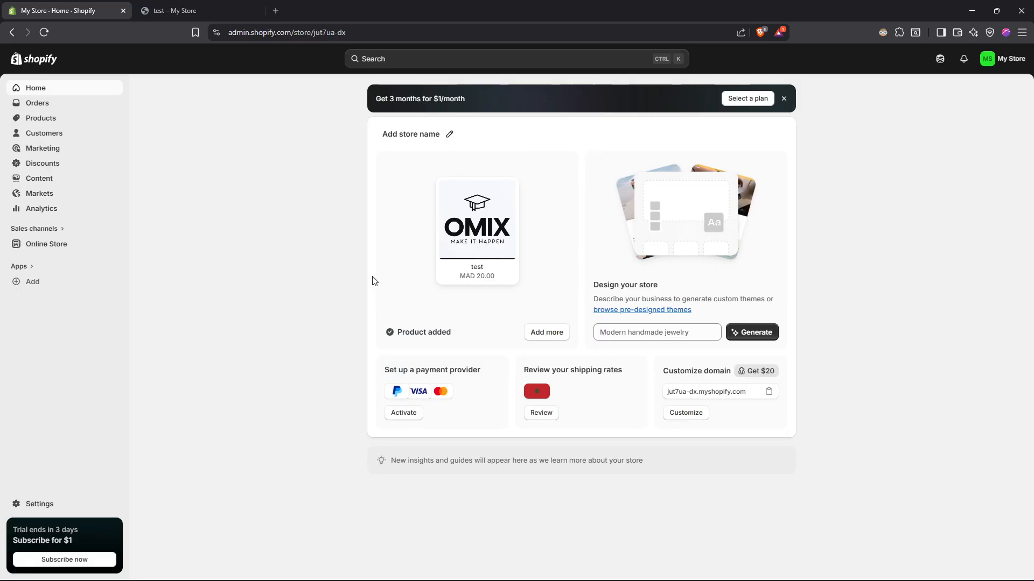
{"action": "left_click", "coordinate": [54, 106]}
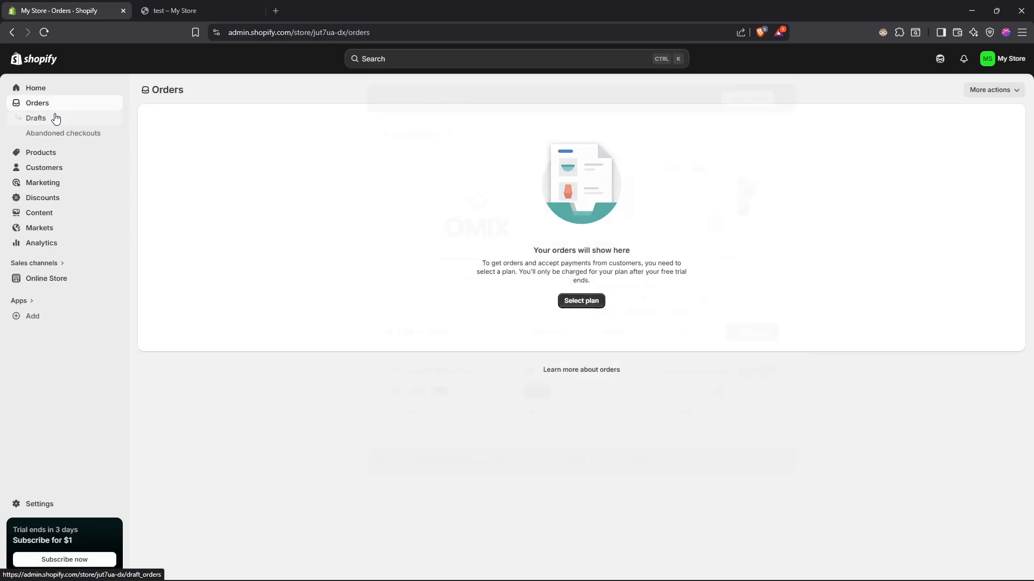
{"action": "left_click", "coordinate": [175, 11]}
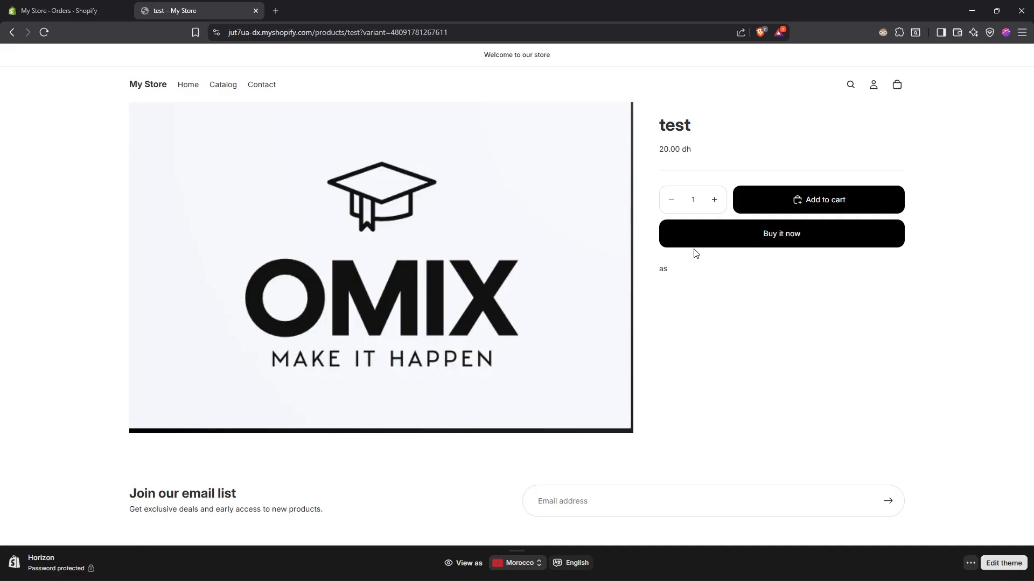
{"action": "left_click", "coordinate": [73, 8]}
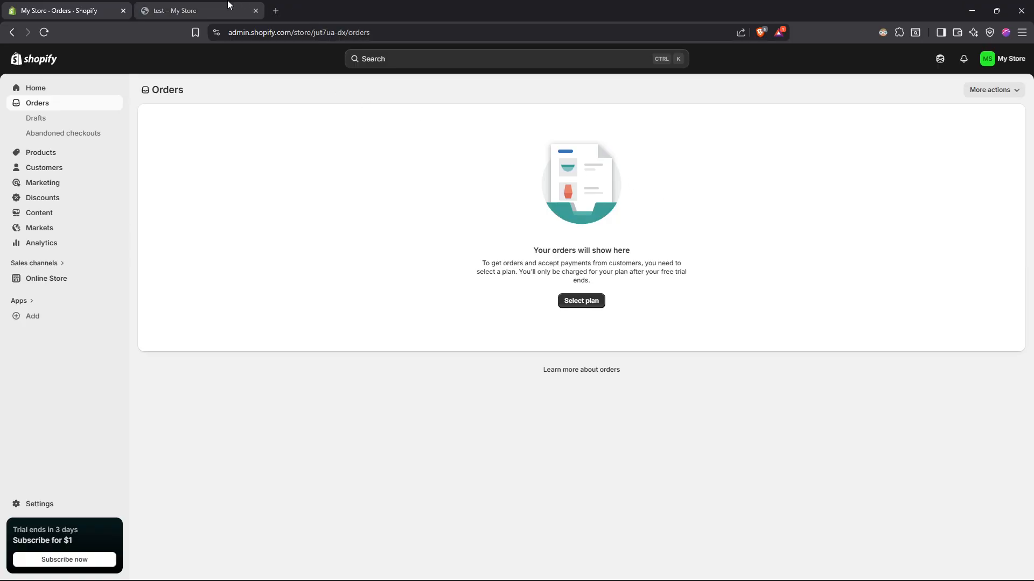
{"action": "left_click", "coordinate": [178, 11]}
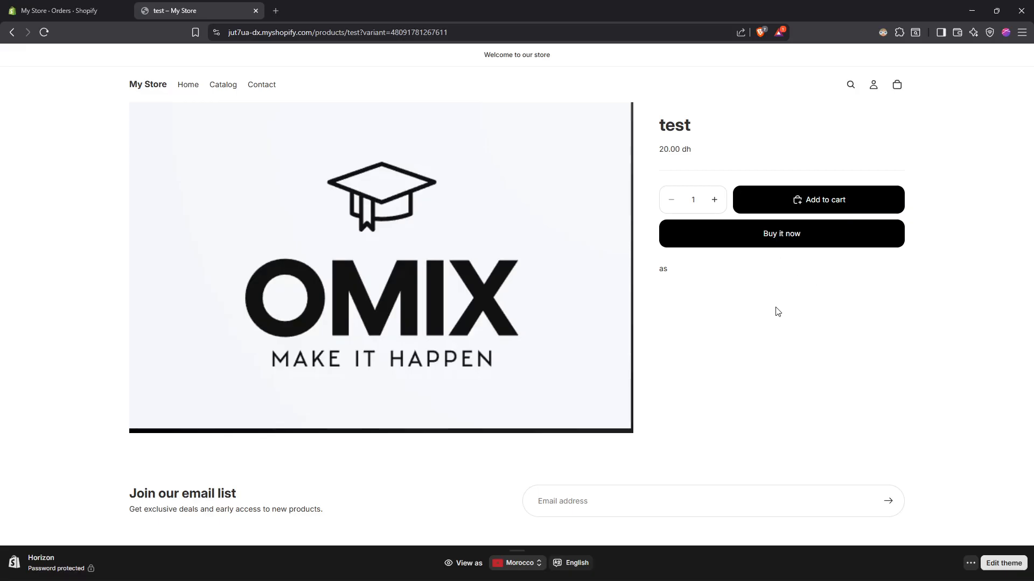
{"action": "left_click", "coordinate": [81, 10]}
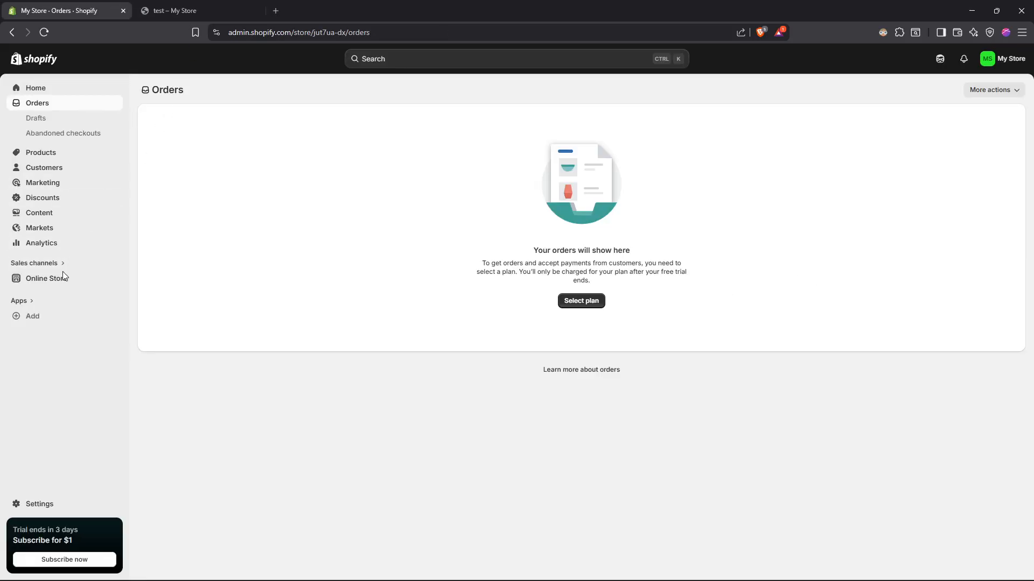
Step: Open the Shopify App Store from the admin's app suggestions and search it for "paypal buy button"
{"action": "left_click", "coordinate": [40, 320]}
{"action": "left_click", "coordinate": [361, 489]}
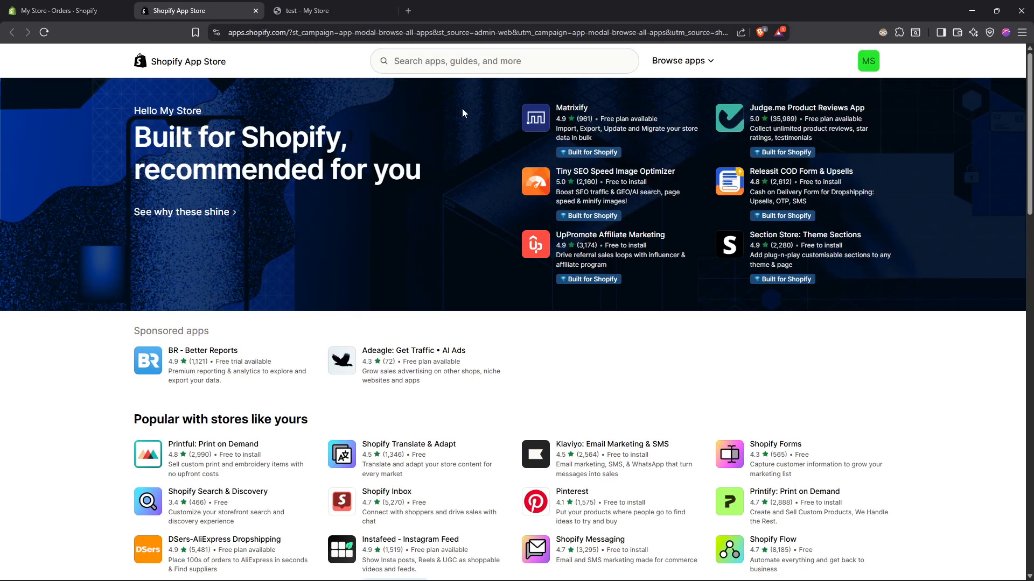
{"action": "left_click", "coordinate": [448, 59]}
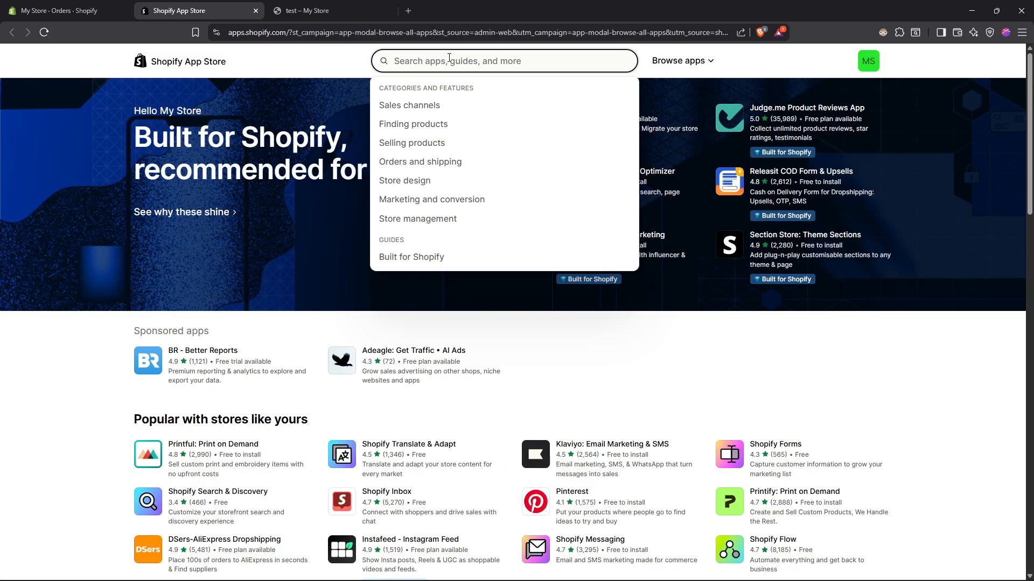
{"action": "type", "text": "paypal buy button"}
{"action": "key", "text": "Return"}
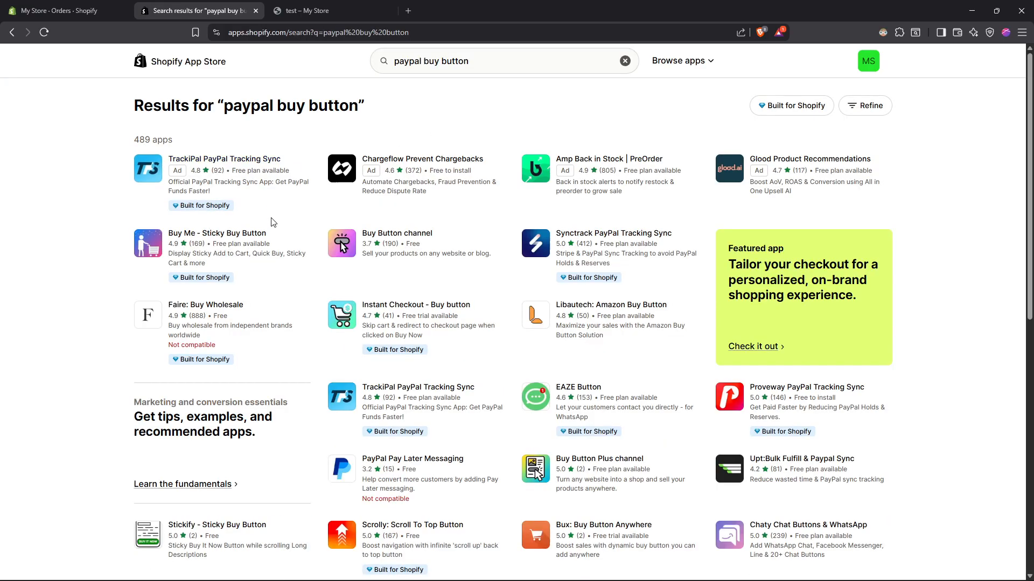
Step: Examine the description, pricing and reviews of the Buy Button channel app, and close its listing
{"action": "left_click", "coordinate": [394, 241]}
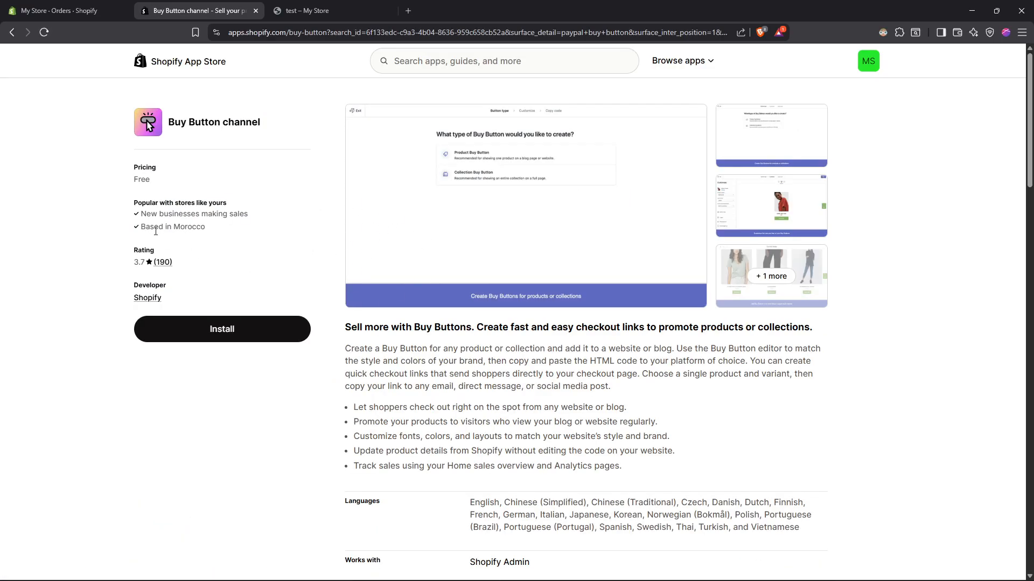
{"action": "scroll", "coordinate": [231, 307], "scroll_direction": "down", "scroll_amount": 1}
{"action": "scroll", "coordinate": [244, 319], "scroll_direction": "up", "scroll_amount": 1}
{"action": "scroll", "coordinate": [259, 314], "scroll_direction": "down", "scroll_amount": 13}
{"action": "scroll", "coordinate": [267, 341], "scroll_direction": "up", "scroll_amount": 1}
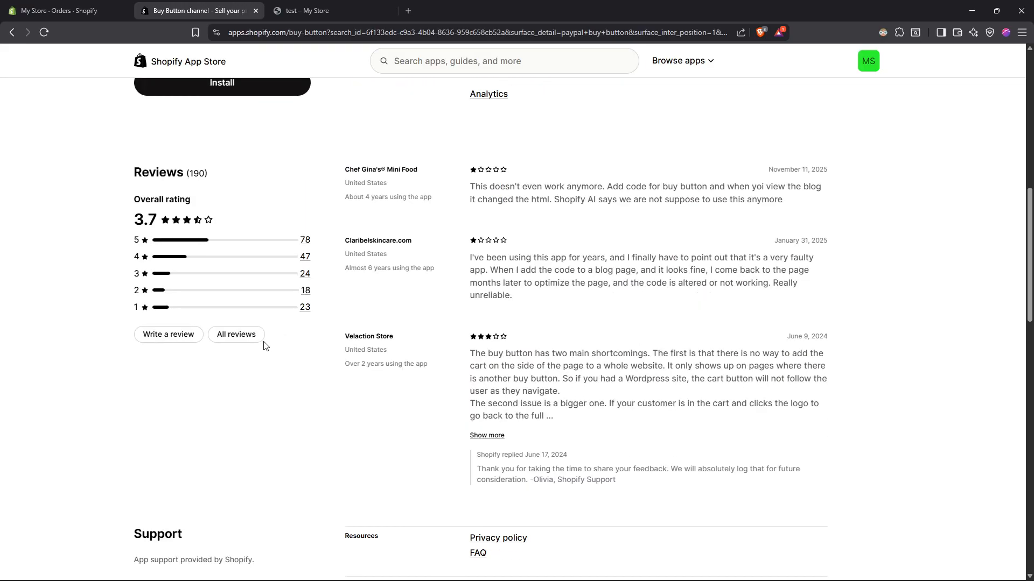
{"action": "scroll", "coordinate": [202, 340], "scroll_direction": "up", "scroll_amount": 5}
{"action": "scroll", "coordinate": [186, 371], "scroll_direction": "down", "scroll_amount": 2}
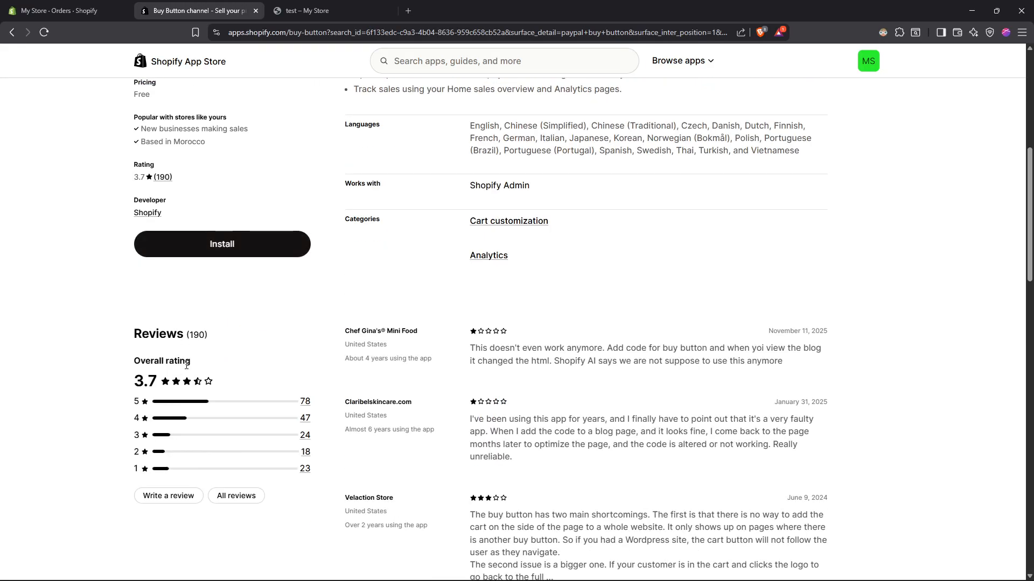
{"action": "scroll", "coordinate": [284, 435], "scroll_direction": "up", "scroll_amount": 2}
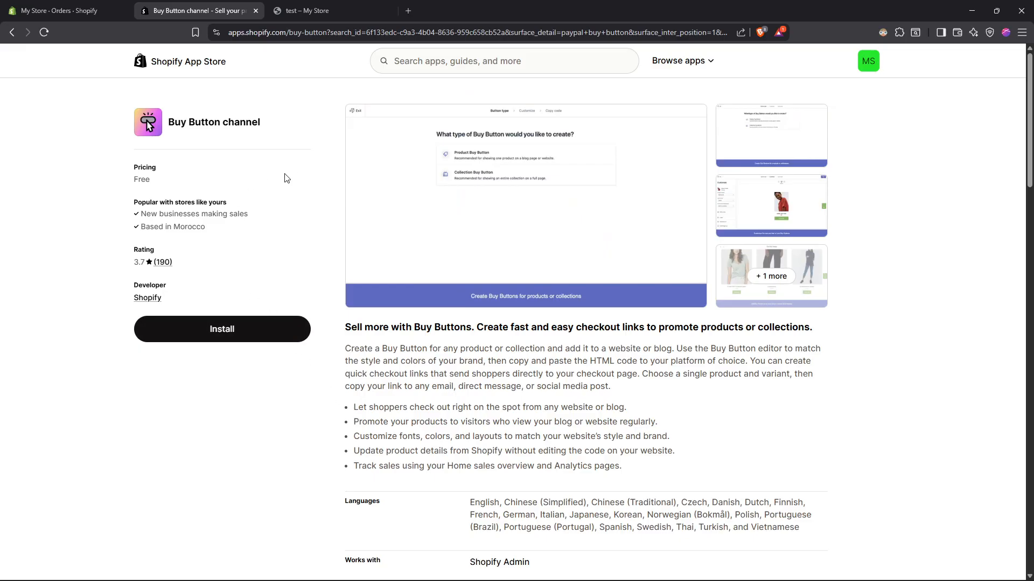
{"action": "key", "text": "ctrl+w"}
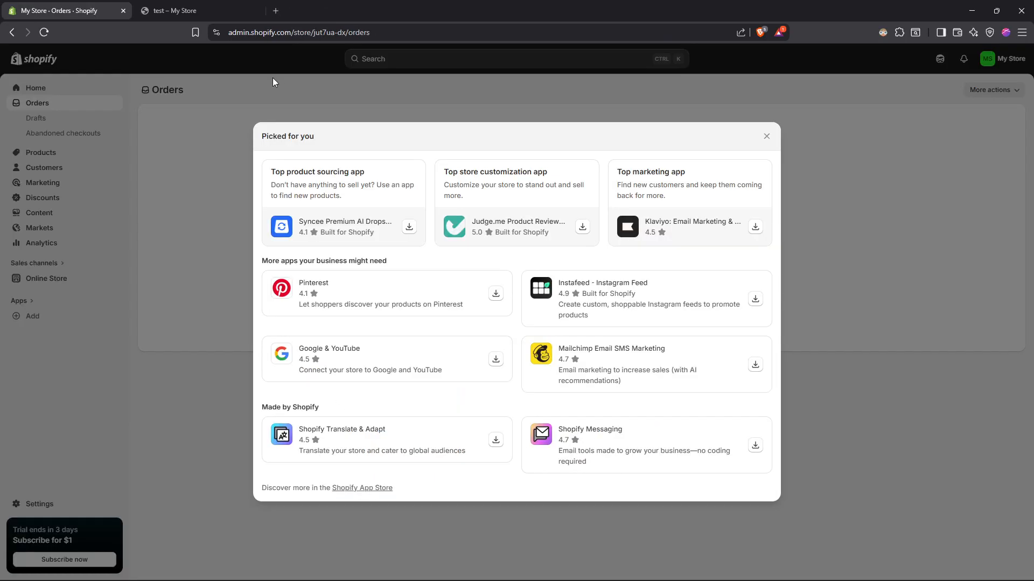